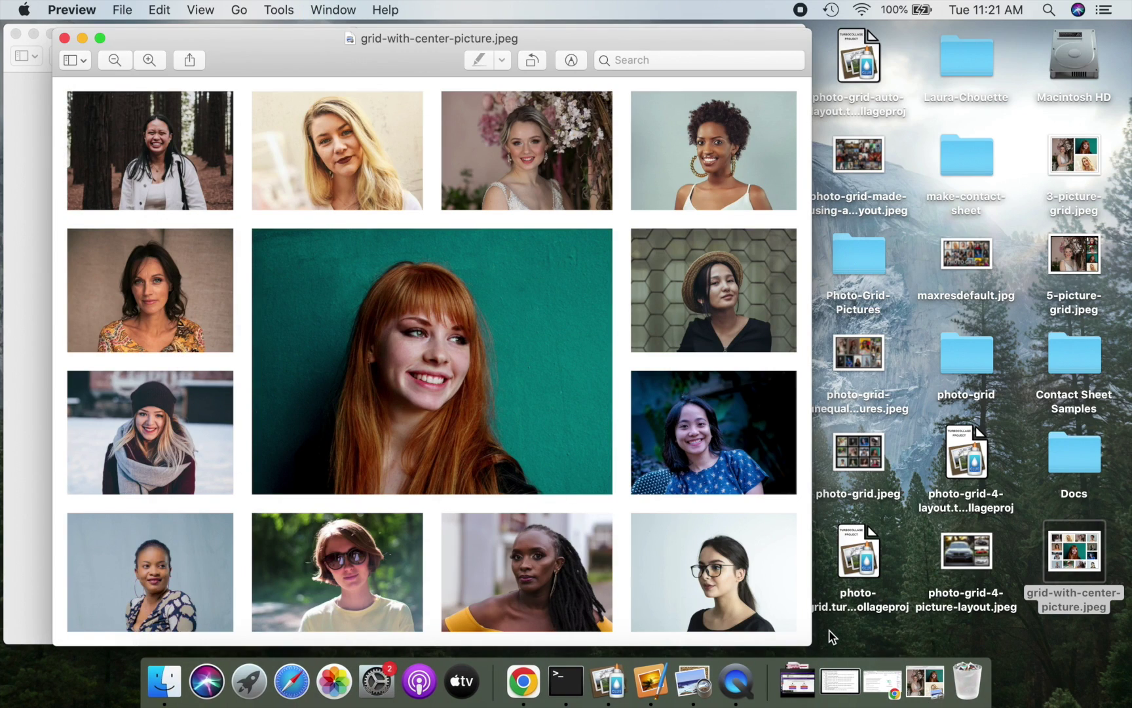
Minimize the open sample images grid-with-center-picture.jpeg, vertical-grid.jpeg and 5-picture-grid.jpeg
key(super+m)
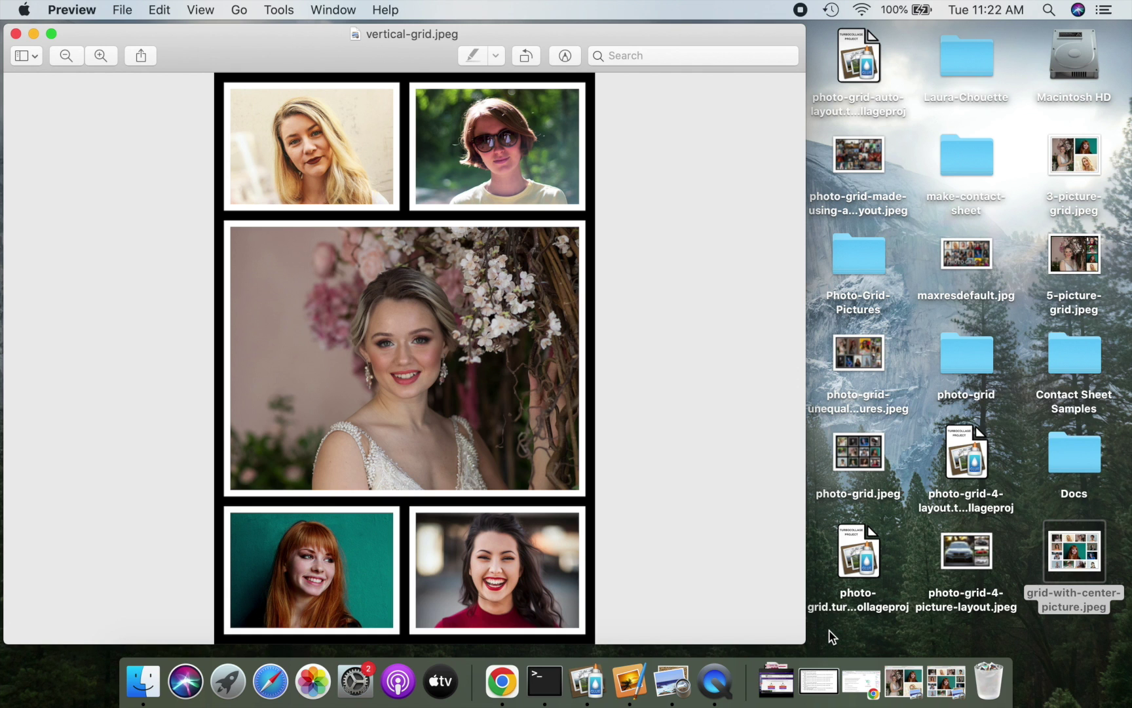
key(super+m)
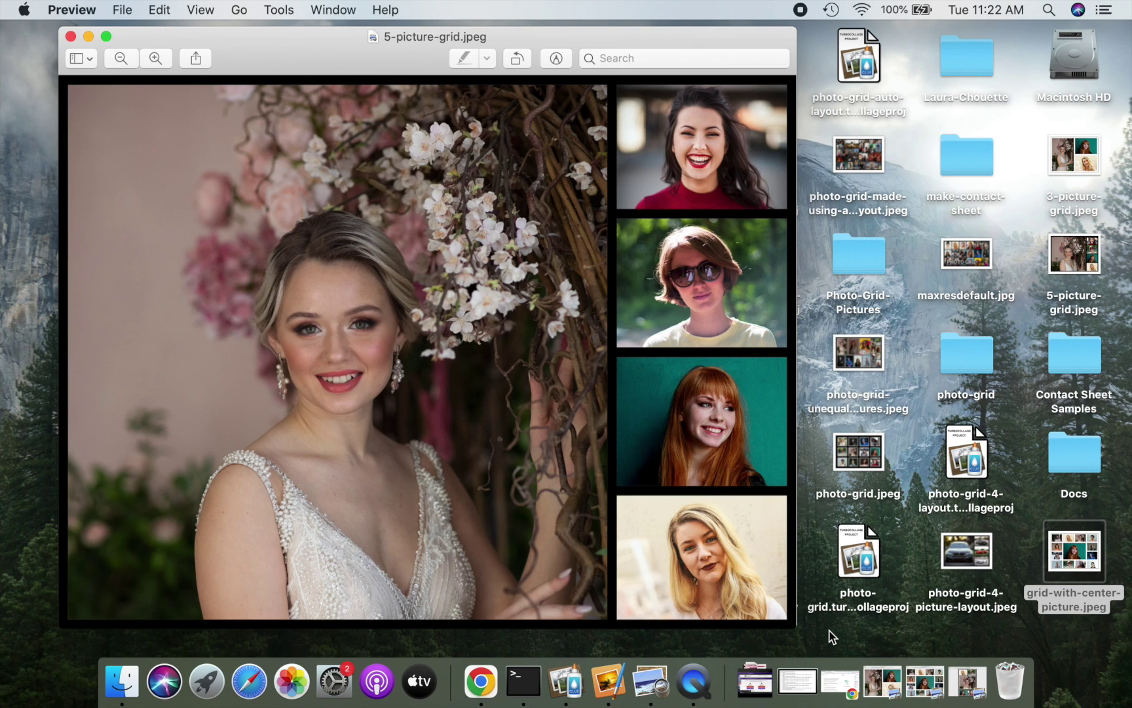
key(super+m)
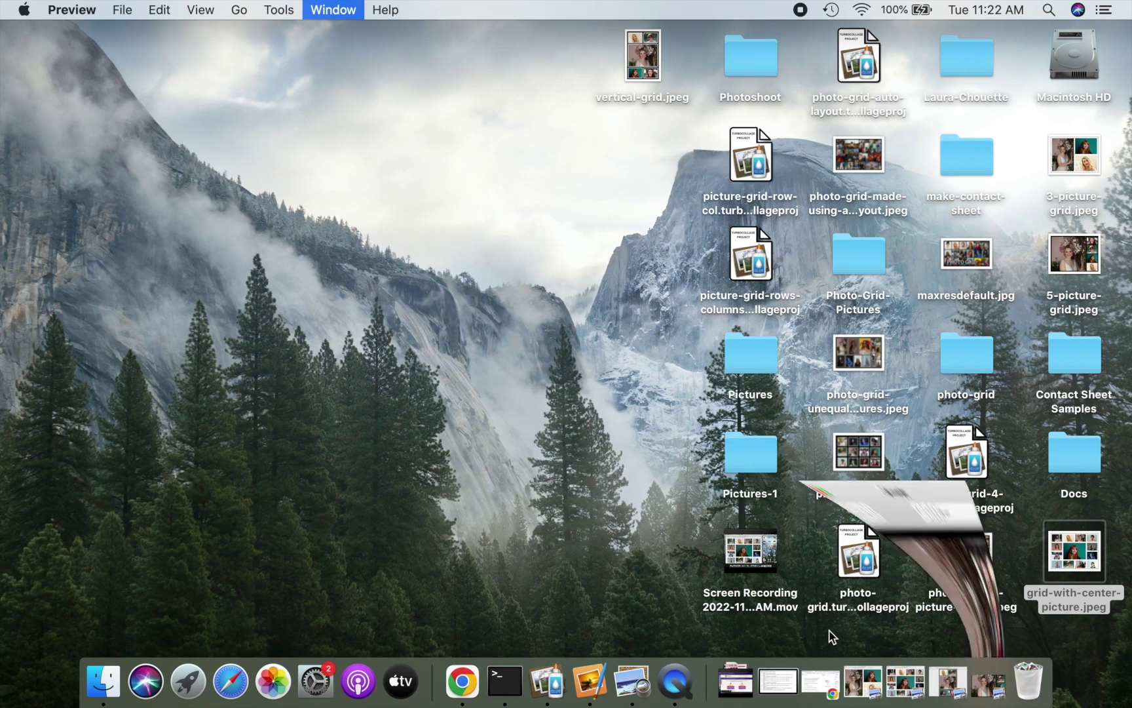
Switch to TurboCollage and set the collage pattern to Picture Grid (Unequal) with a 12 X 16 size
click(544, 680)
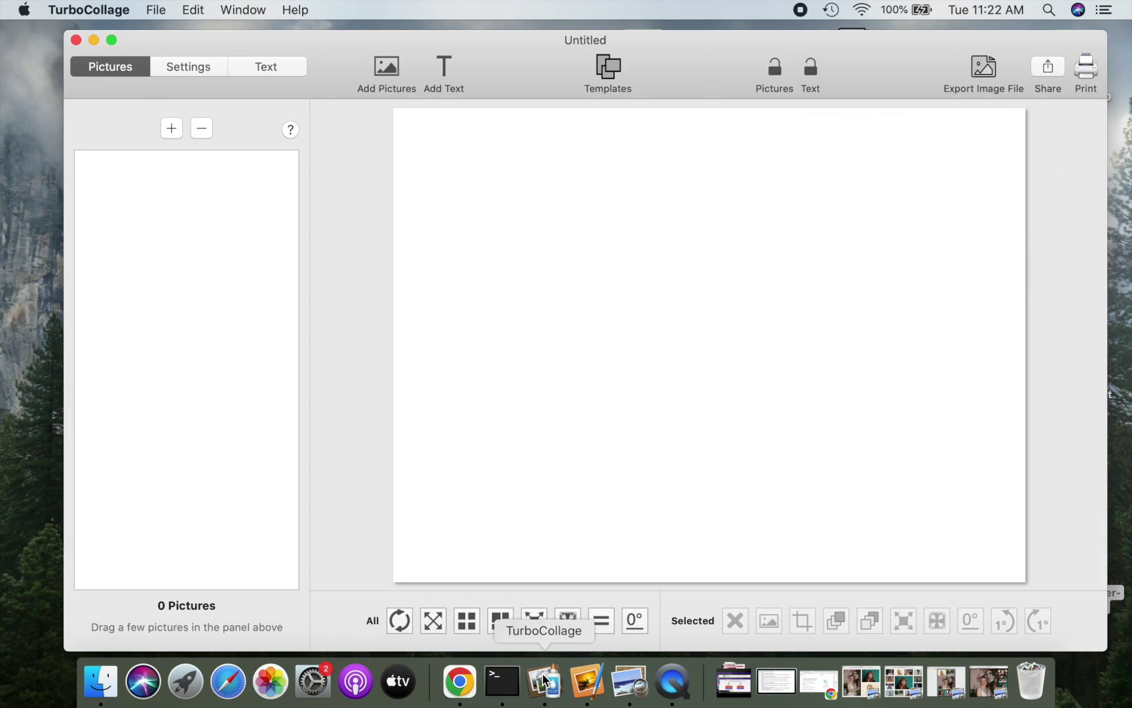
click(199, 68)
click(238, 133)
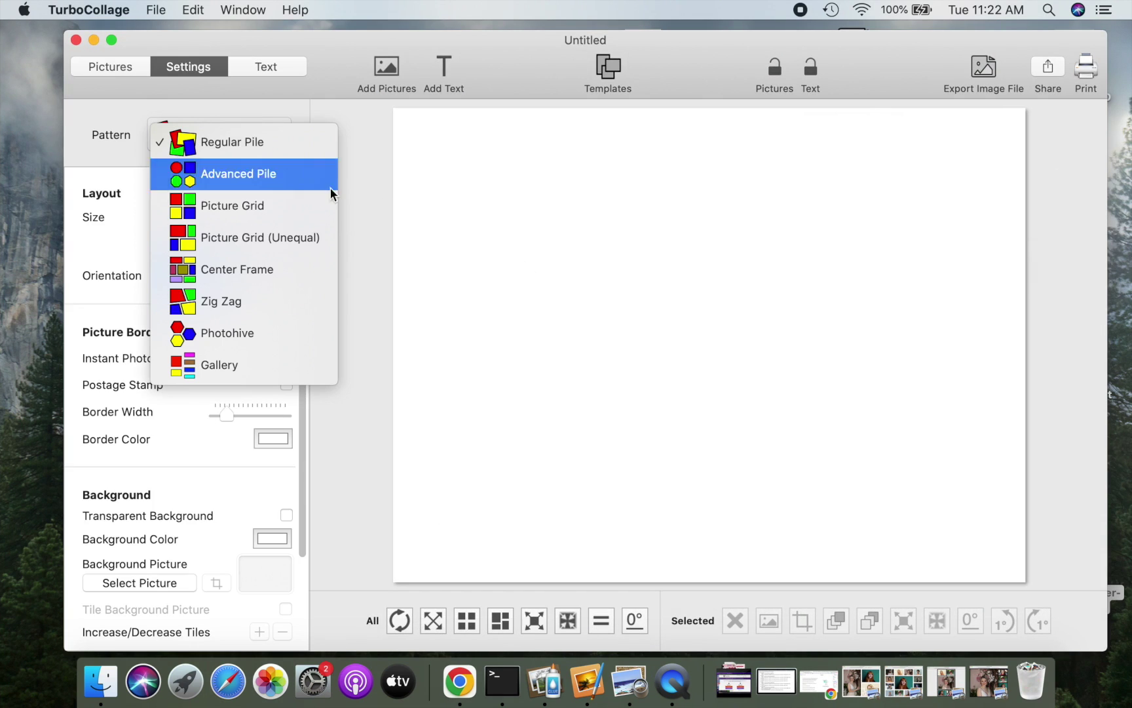
click(331, 237)
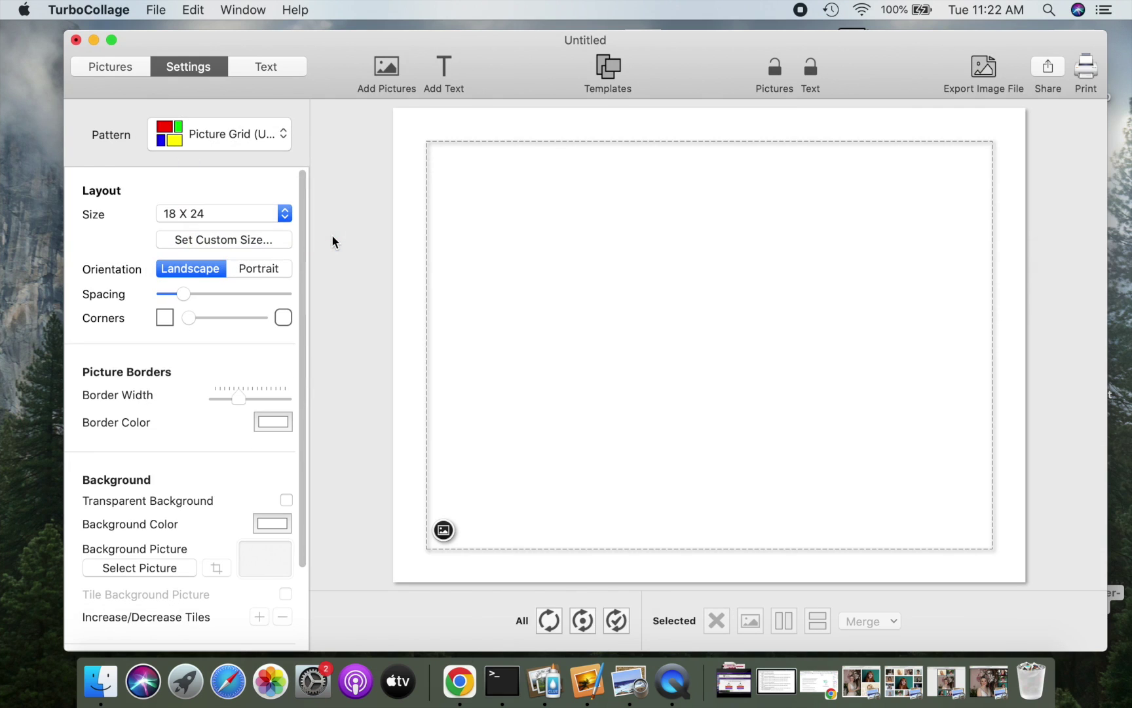
click(283, 214)
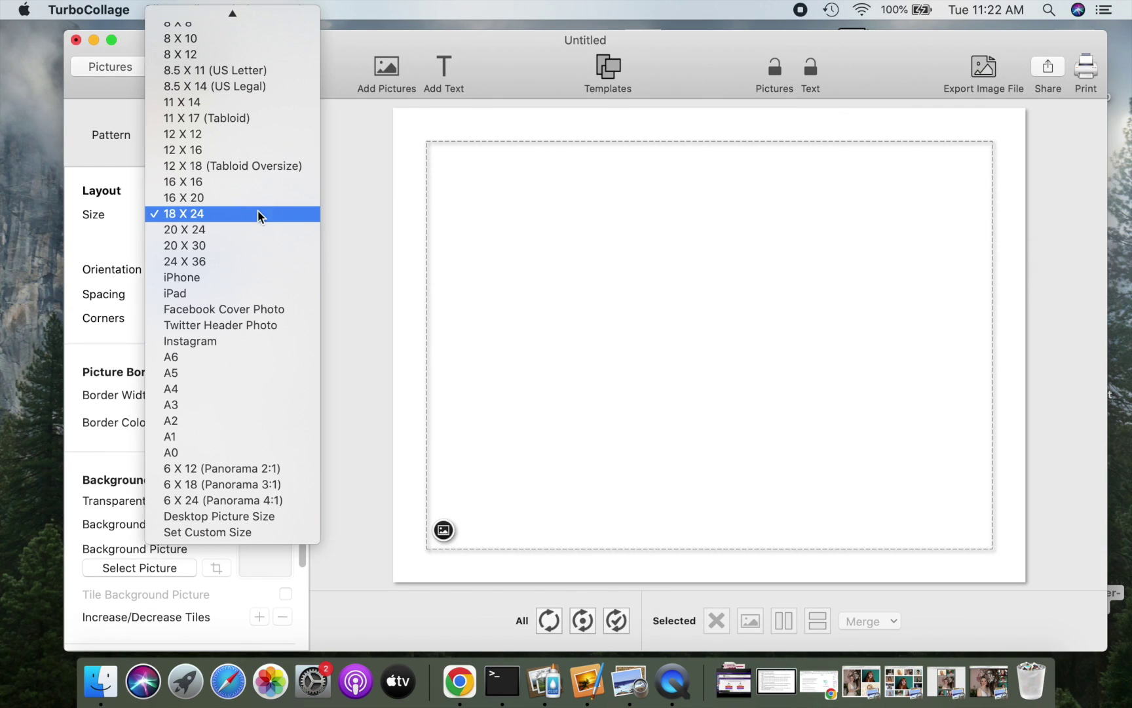
click(248, 150)
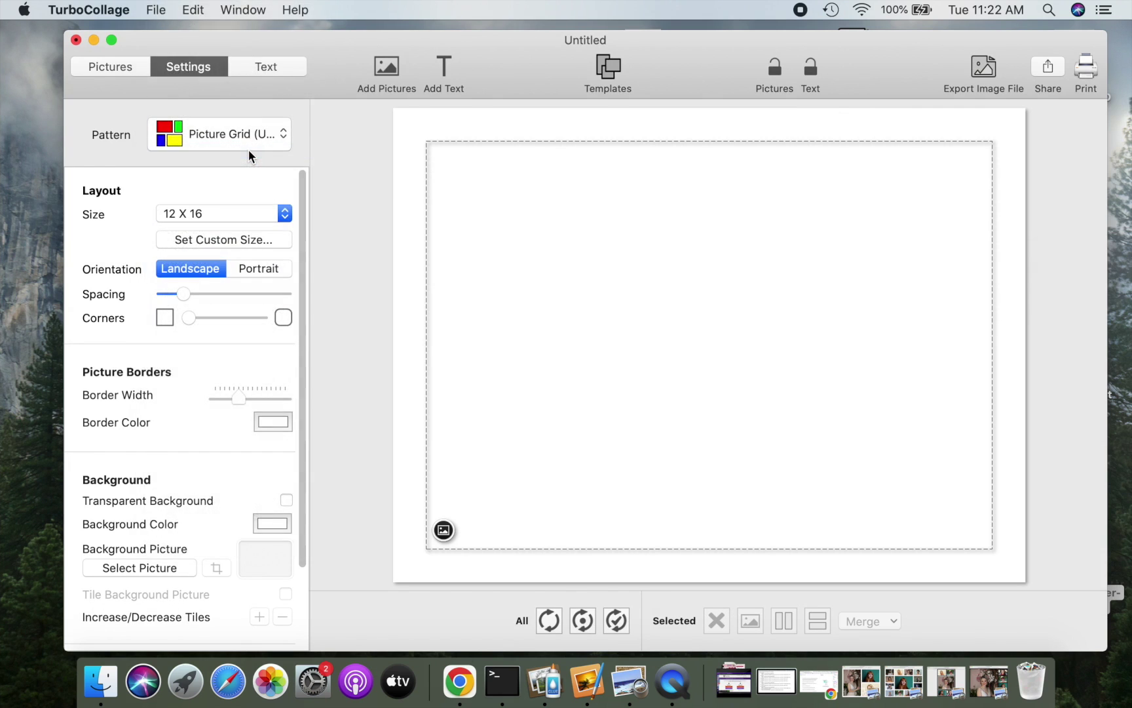
Split the single grid cell into two columns and widen the left column to about three quarters of the page
click(663, 338)
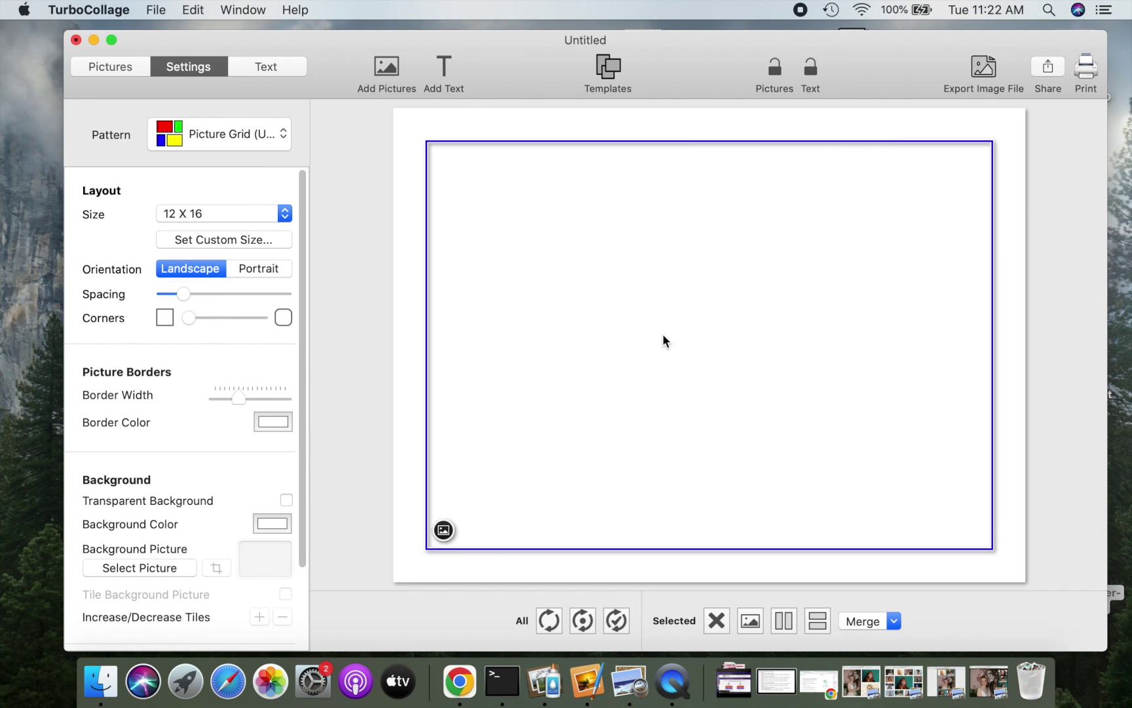
click(783, 628)
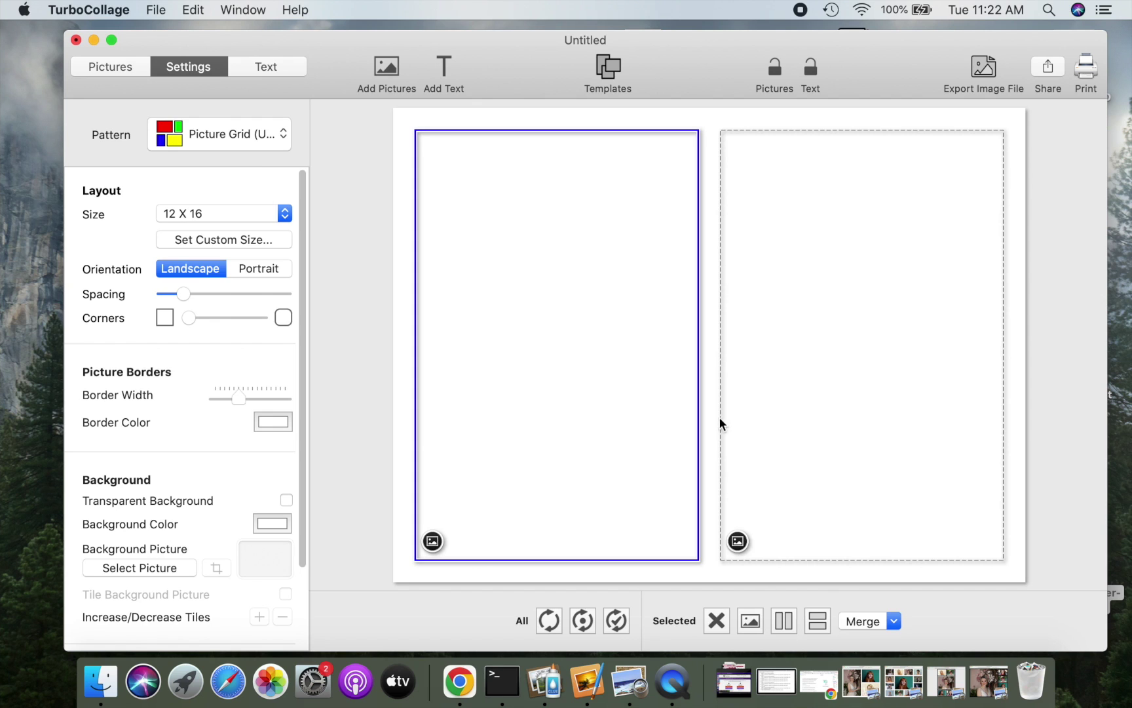
drag(710, 410, 878, 440)
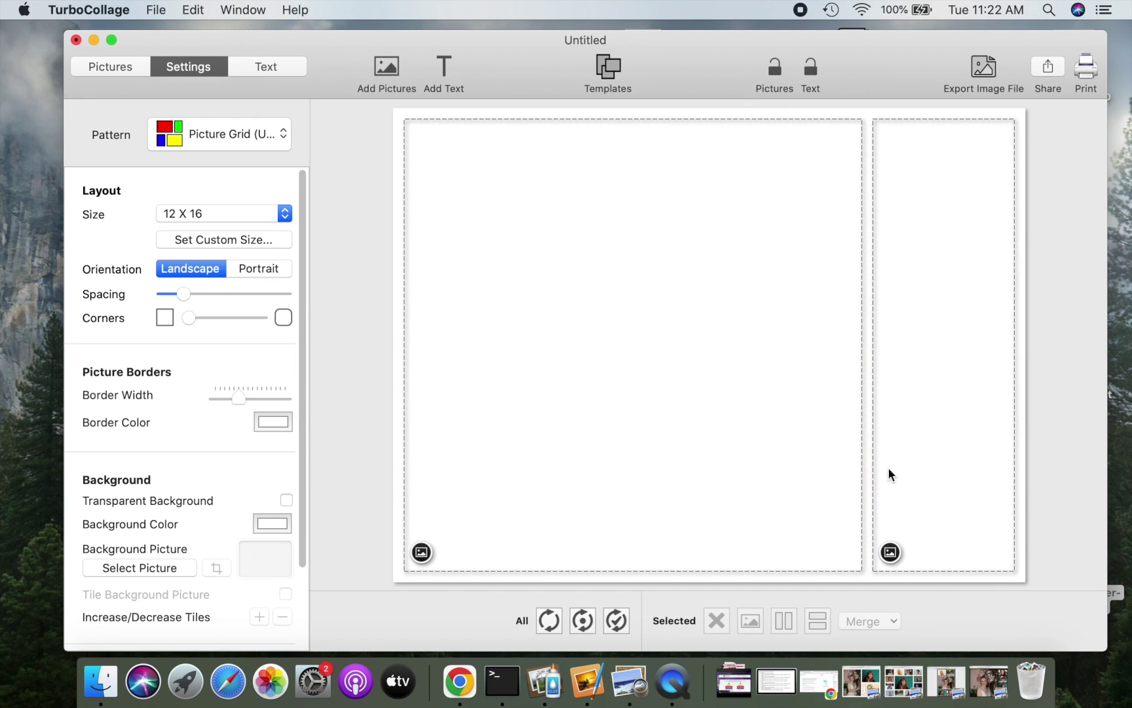
Divide the narrow right column into four equal cells stacked vertically
click(953, 379)
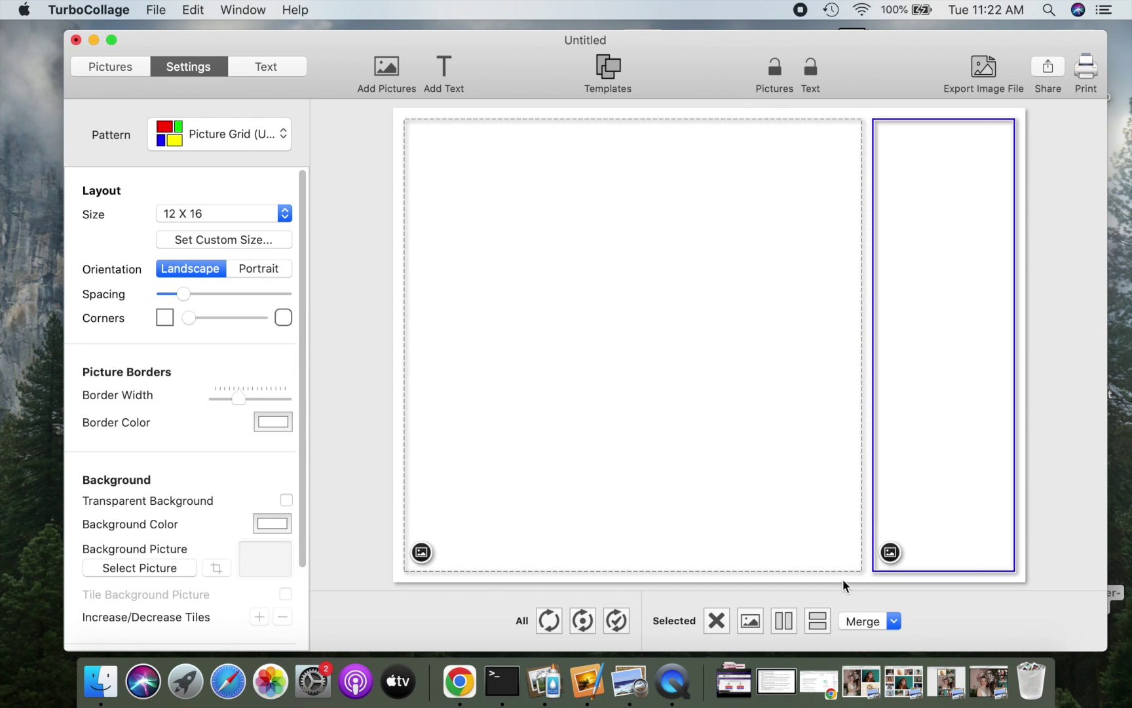
click(817, 622)
click(817, 622)
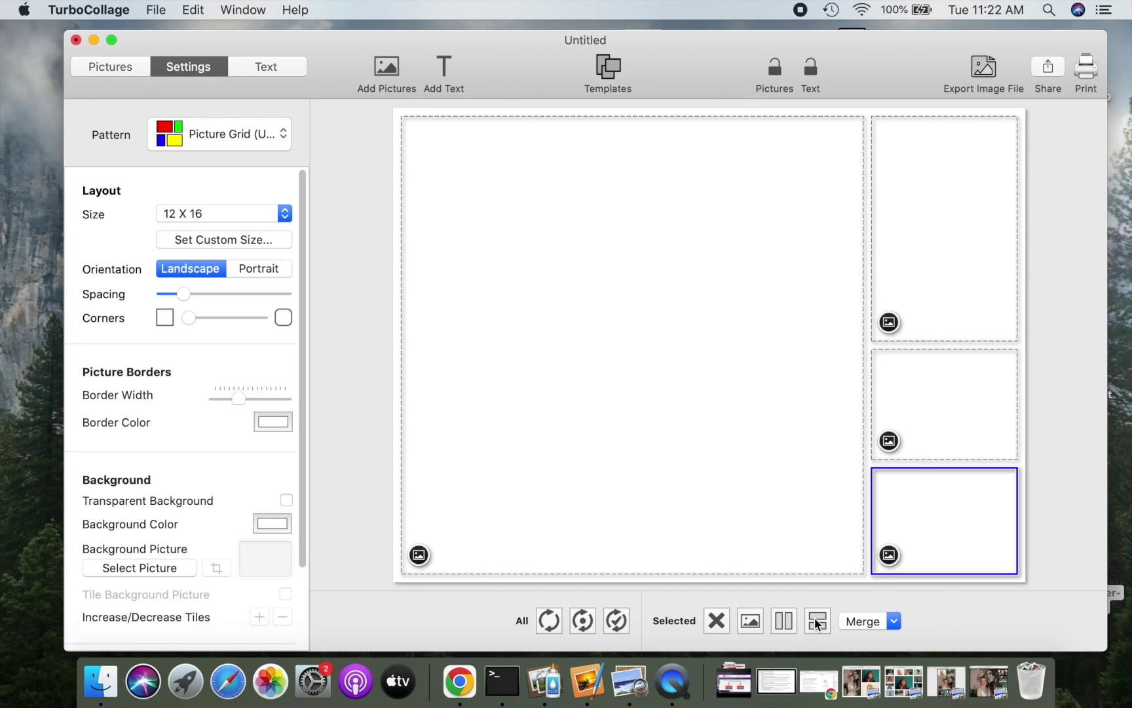
click(955, 280)
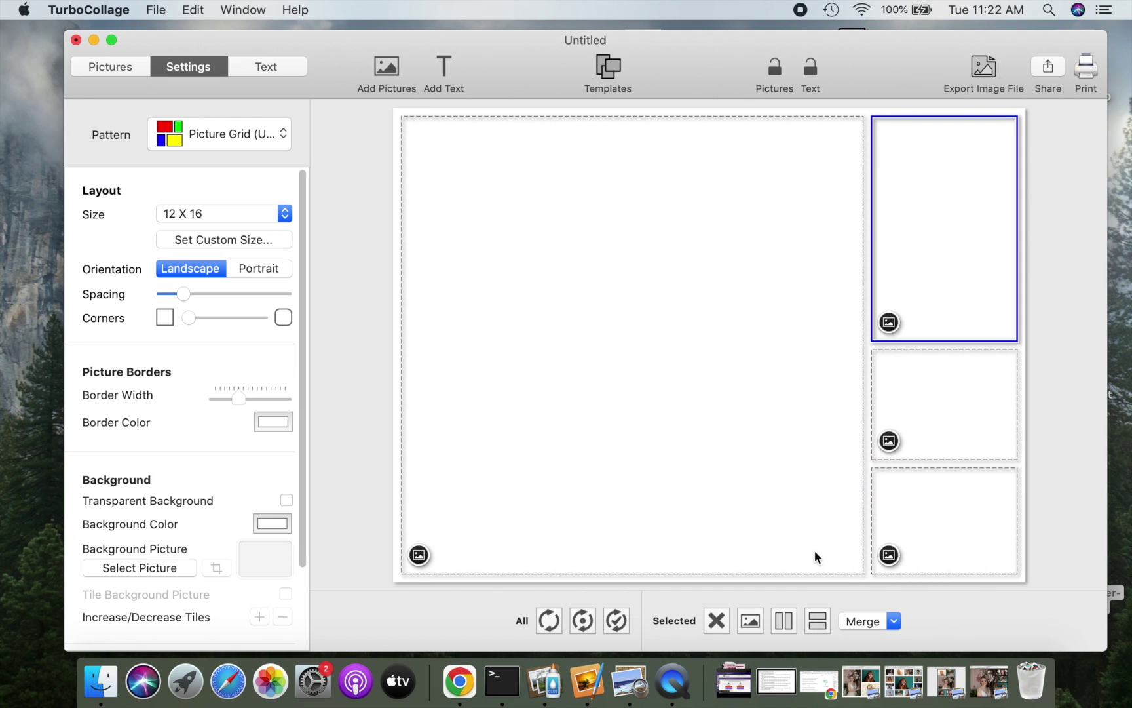
click(815, 620)
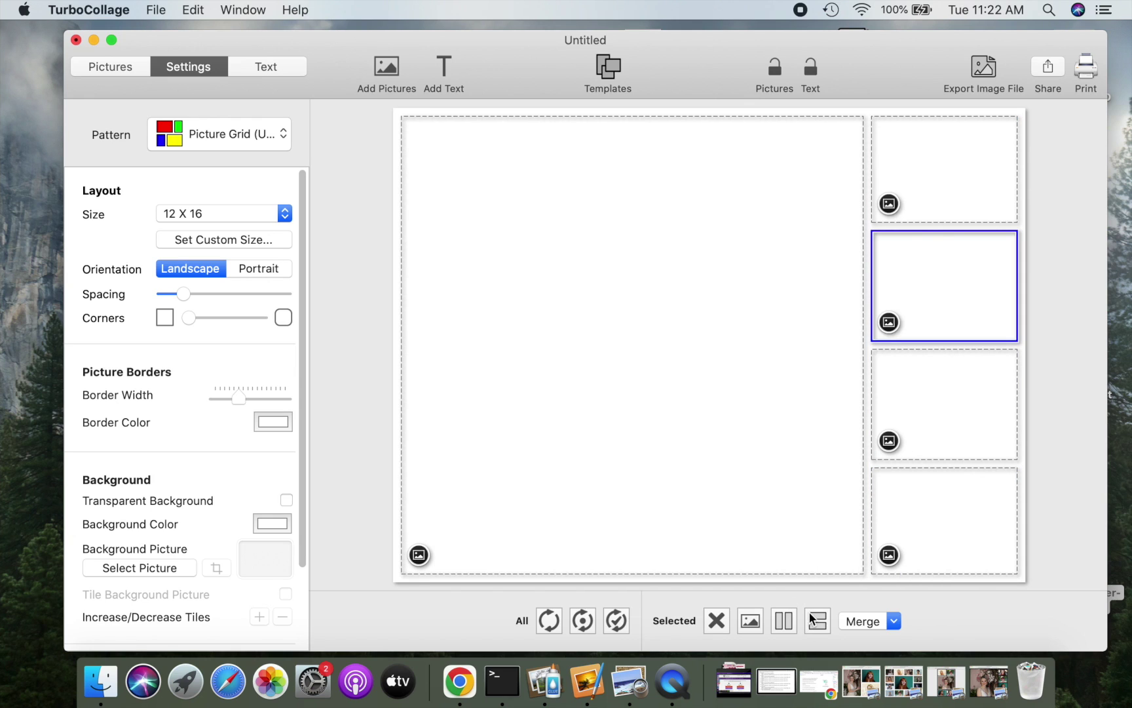
Add all five pictures from the Pictures-1 folder to the collage
click(126, 72)
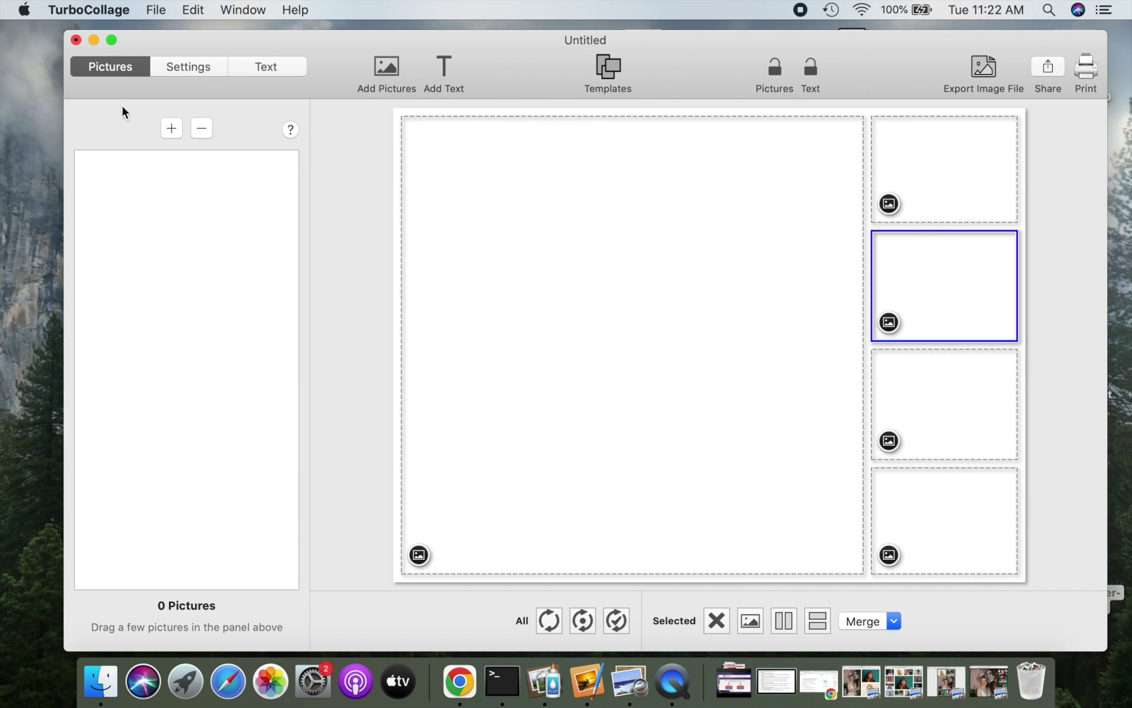
click(171, 129)
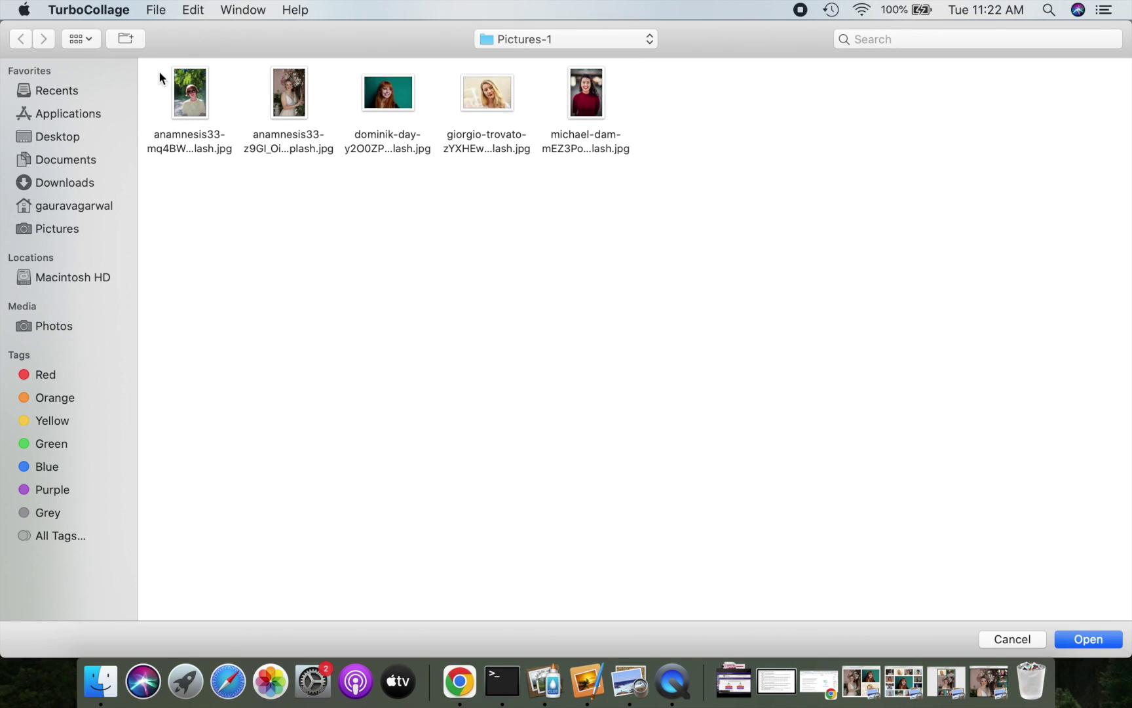
drag(159, 72, 610, 197)
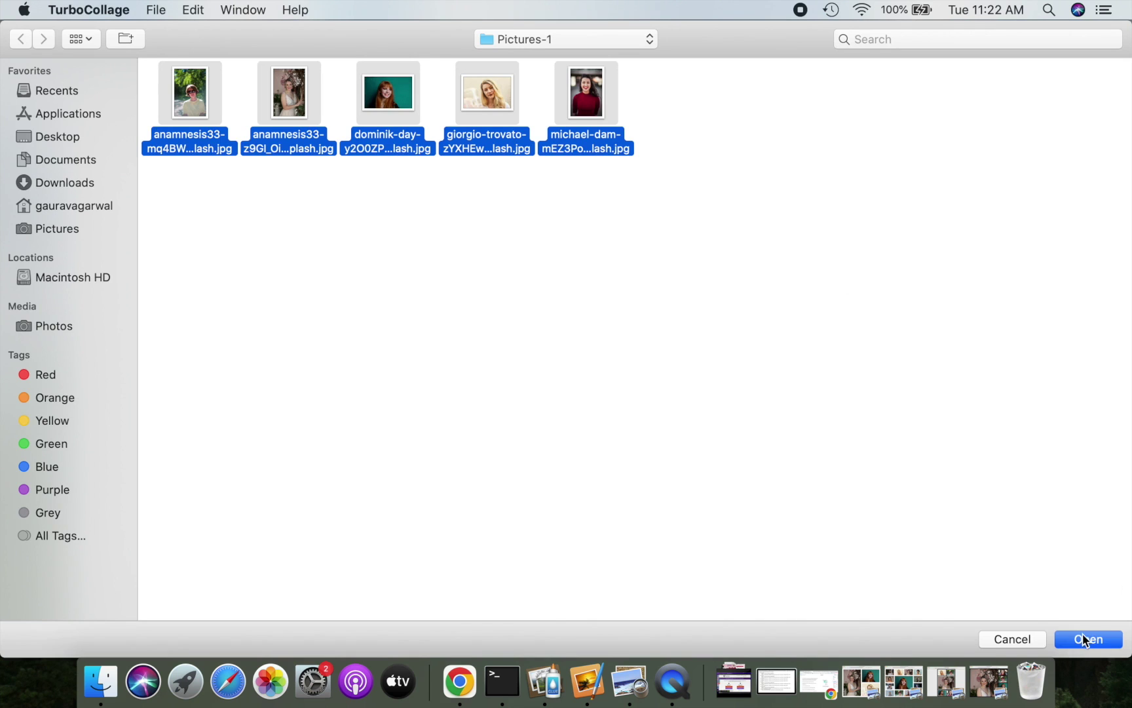
click(1085, 640)
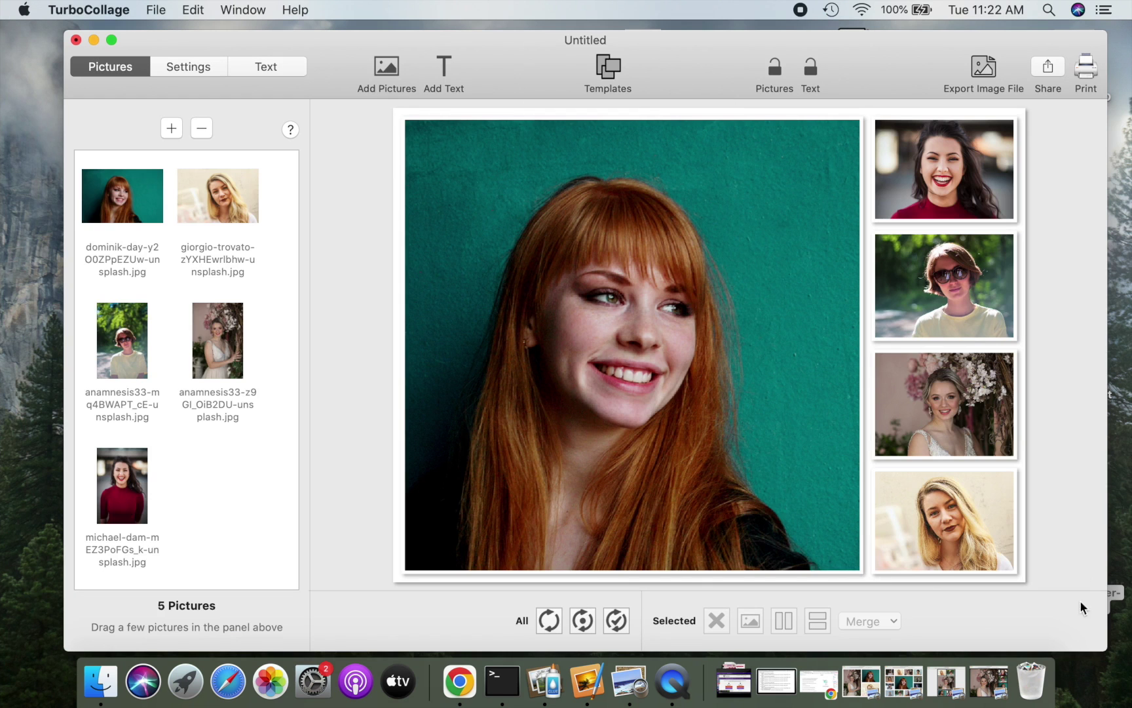
Center the woman with sunglasses within her cell, and swap the large red-haired portrait with the bride picture in the third small cell
click(926, 289)
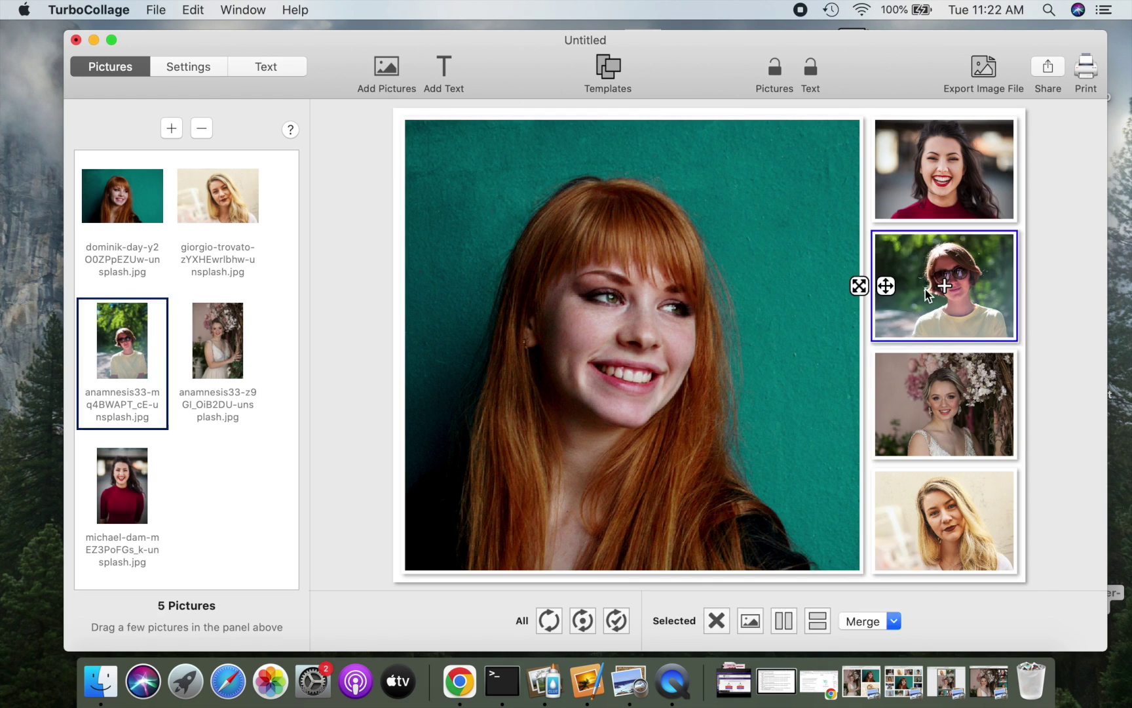
mouse_move(860, 286)
mouse_down()
mouse_move(841, 283)
mouse_move(873, 286)
mouse_up()
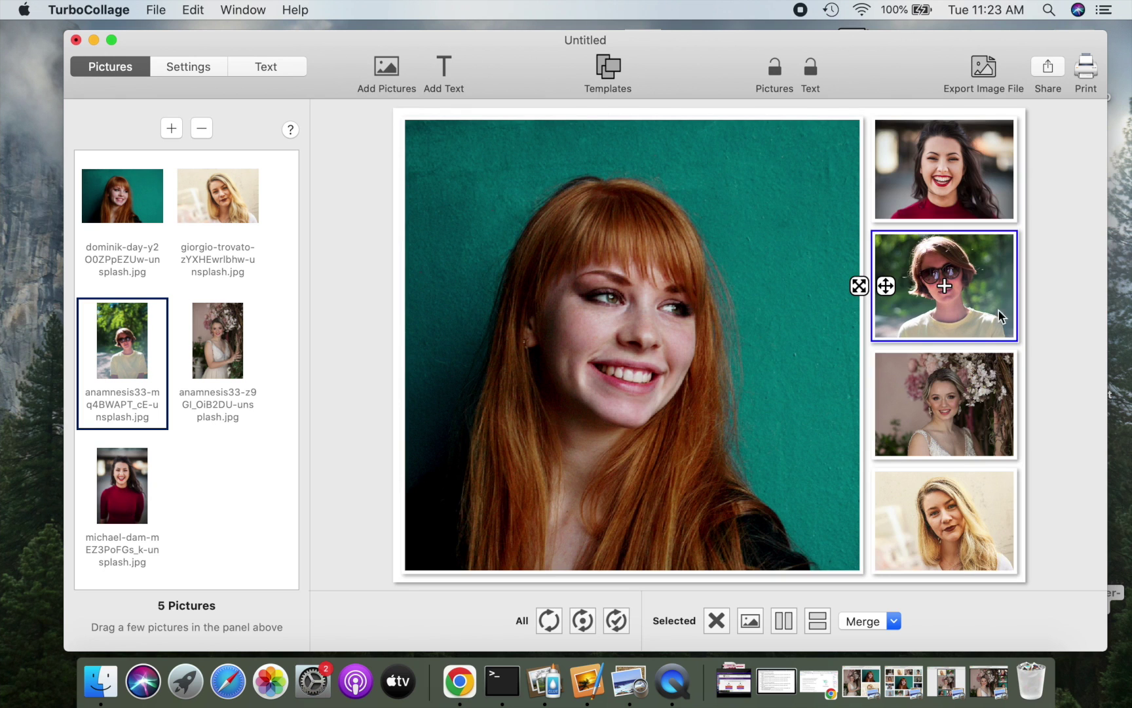
drag(602, 422, 924, 407)
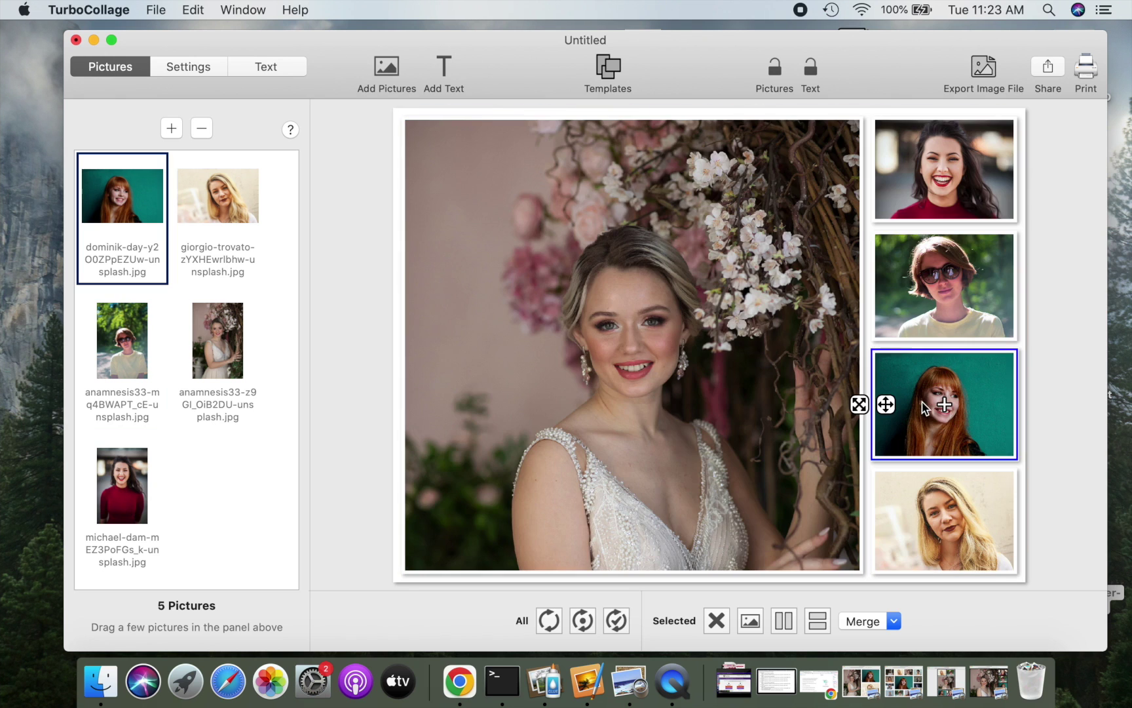
click(1063, 451)
Slightly increase the spacing between pictures, keep the corners square, and reduce the picture border width to its minimum
click(192, 67)
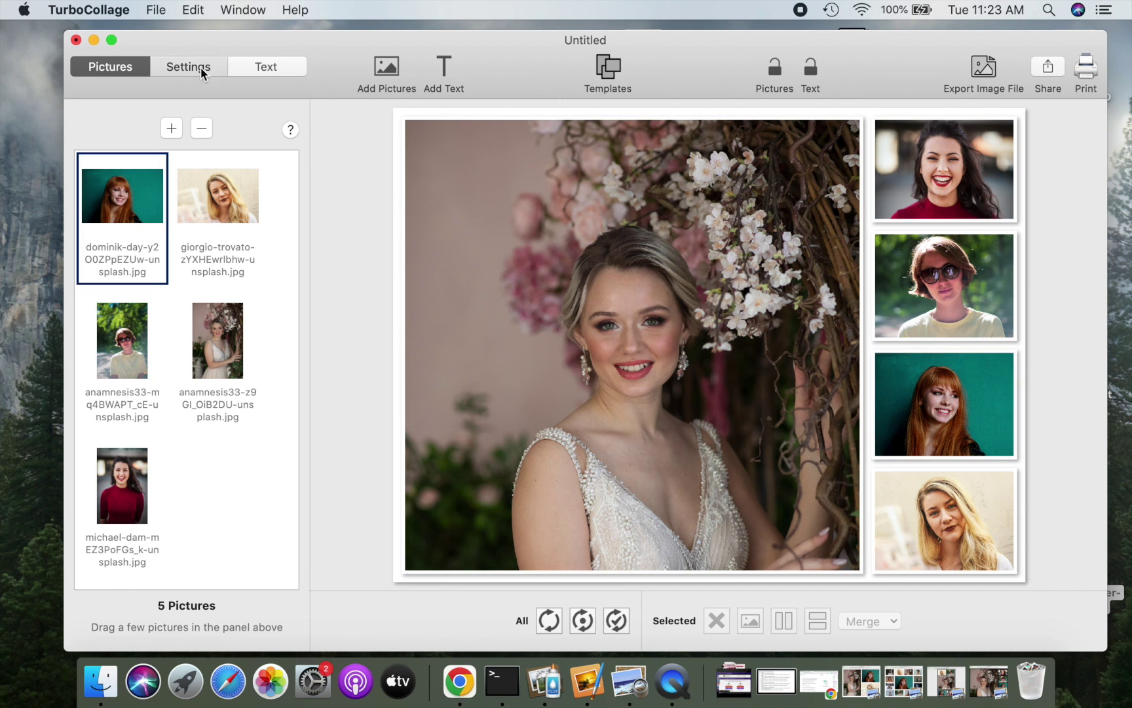
mouse_move(184, 295)
mouse_down()
mouse_move(316, 307)
mouse_move(190, 293)
mouse_move(203, 295)
mouse_up()
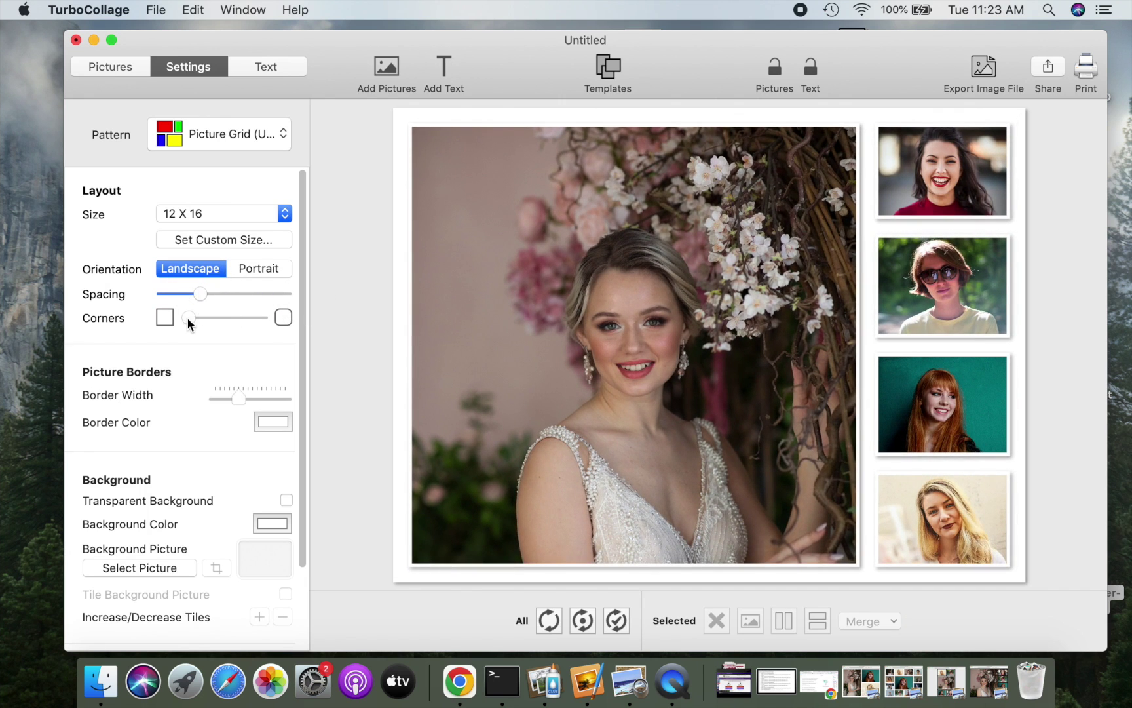
mouse_move(186, 318)
mouse_down()
mouse_move(268, 321)
mouse_move(186, 324)
mouse_up()
drag(237, 400, 211, 400)
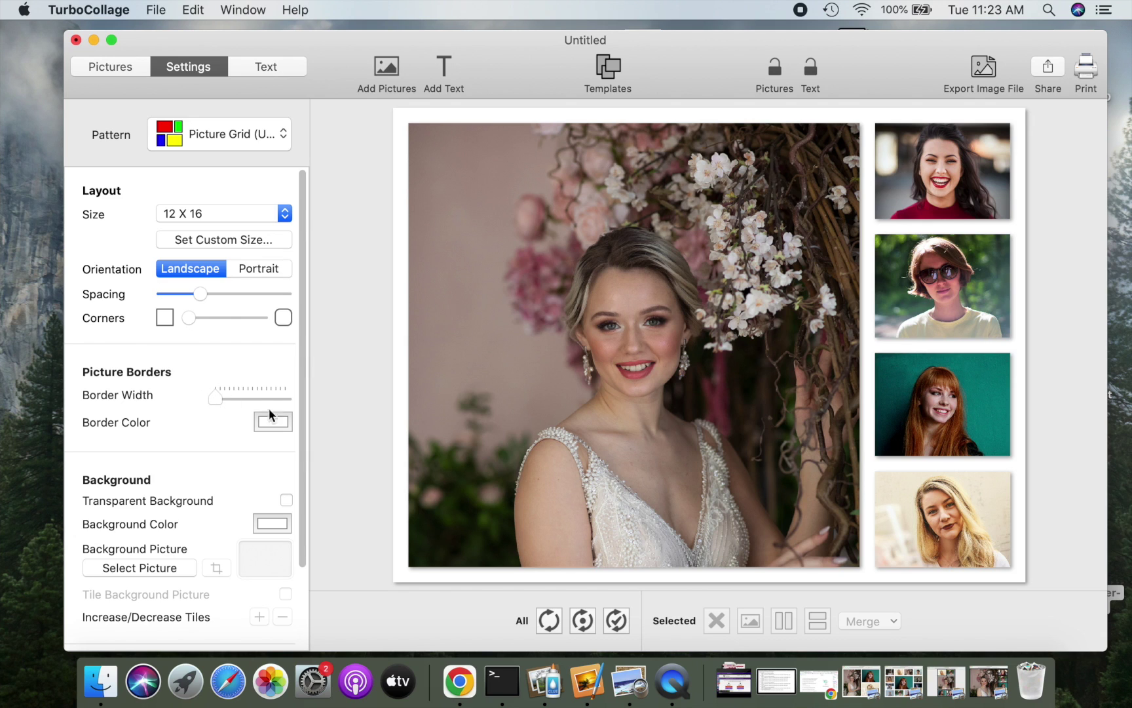
Set the collage background color to Black from the Apple color palette
click(270, 523)
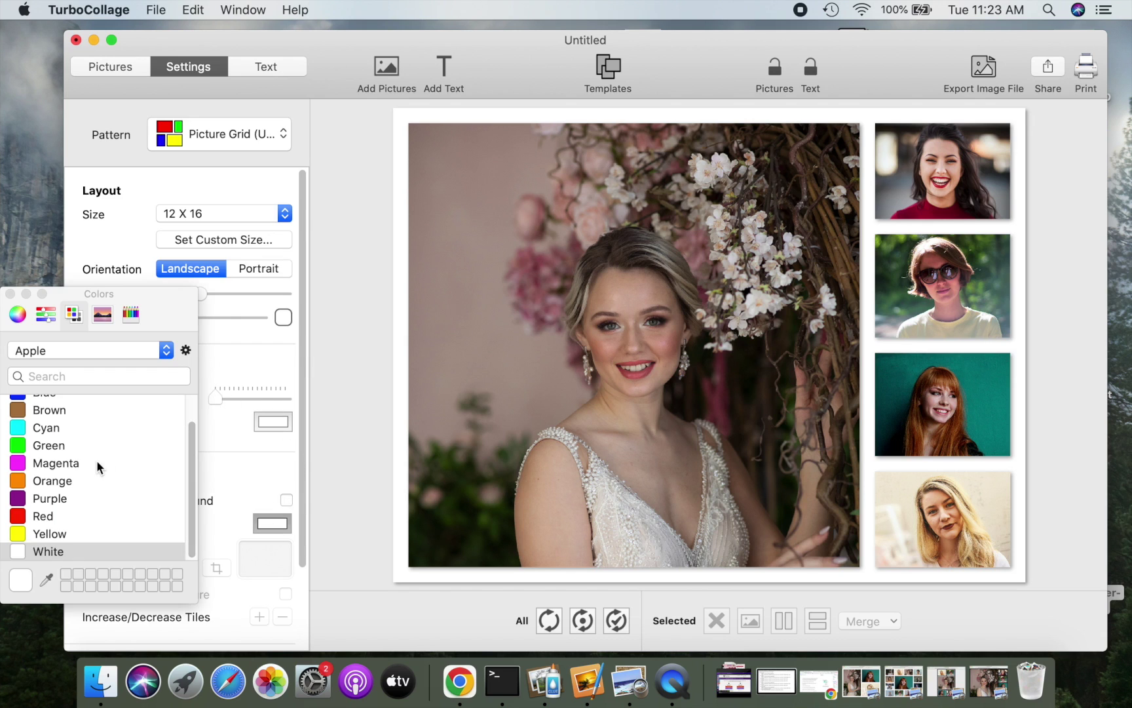
scroll(99, 456, up, 2)
click(17, 402)
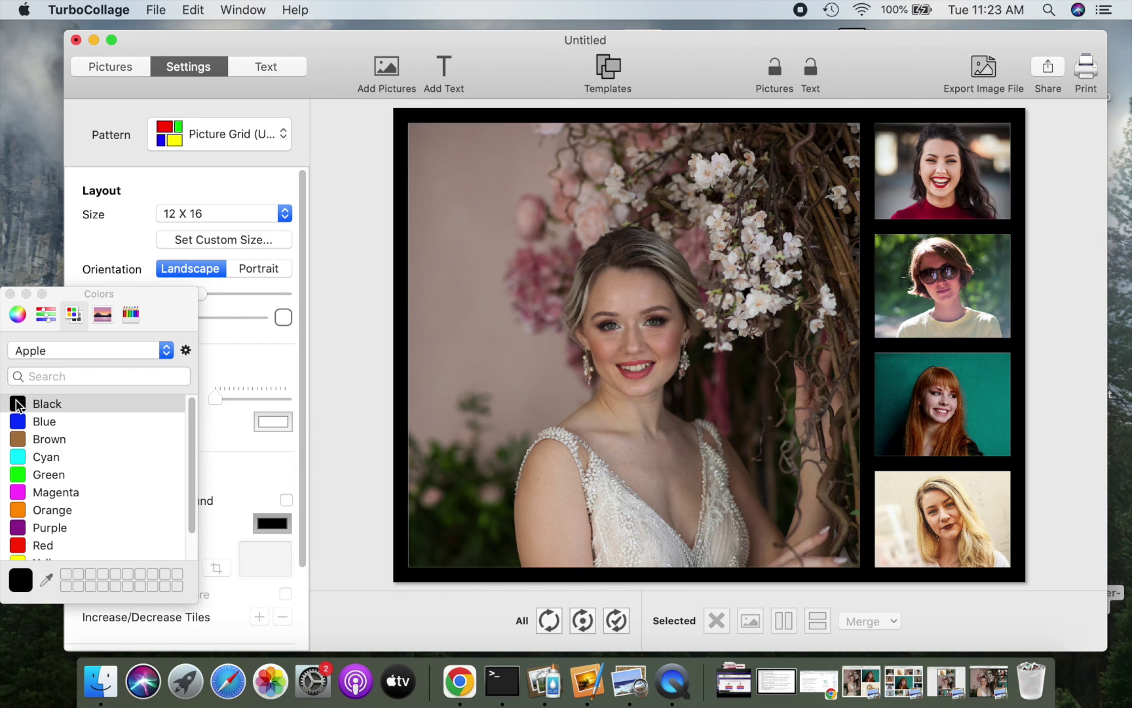
click(10, 294)
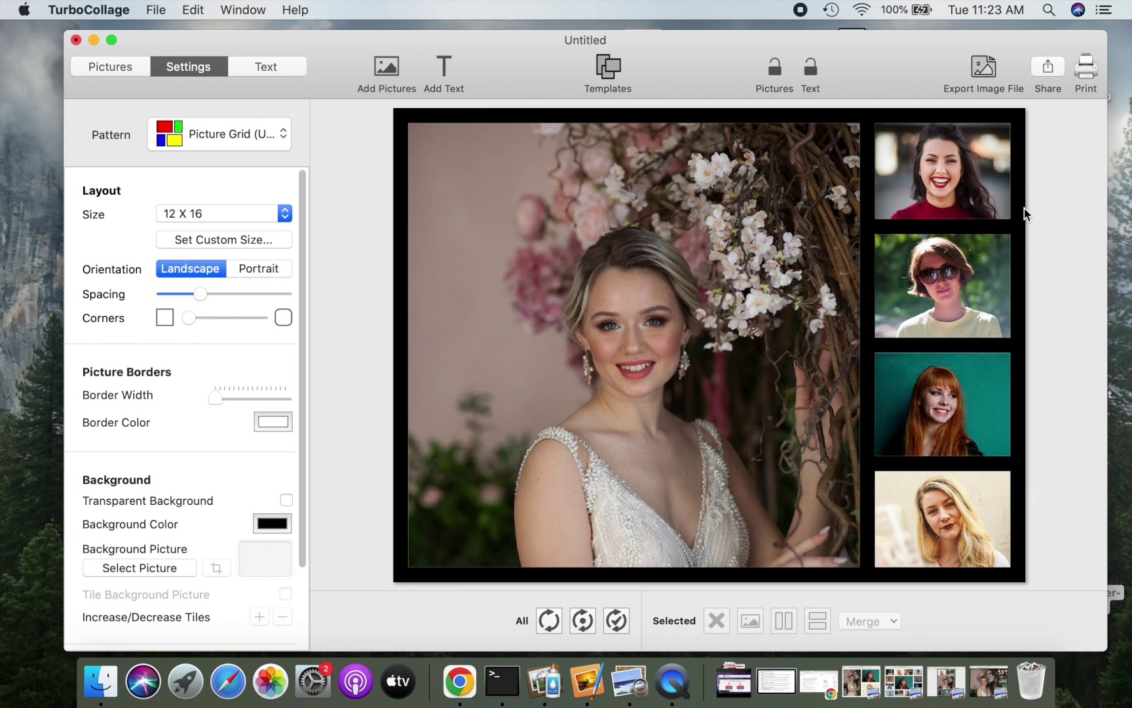
Remove the red-haired portrait from the third small cell and merge the emptied cell with a neighboring cell
click(926, 392)
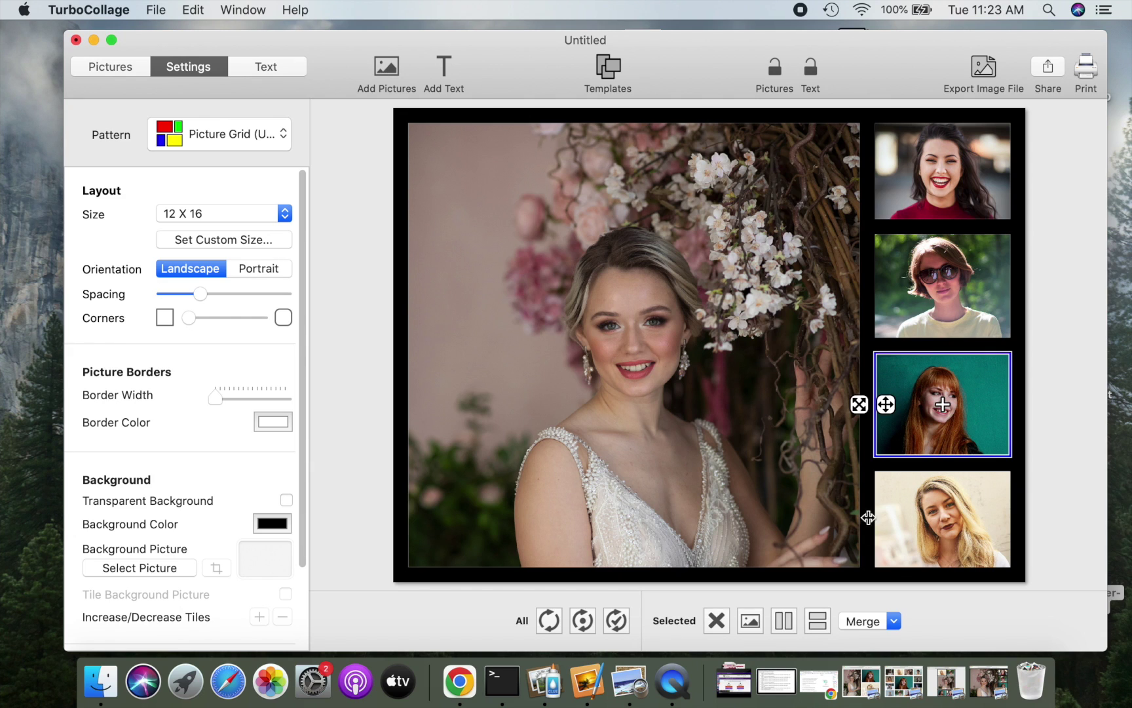
click(719, 622)
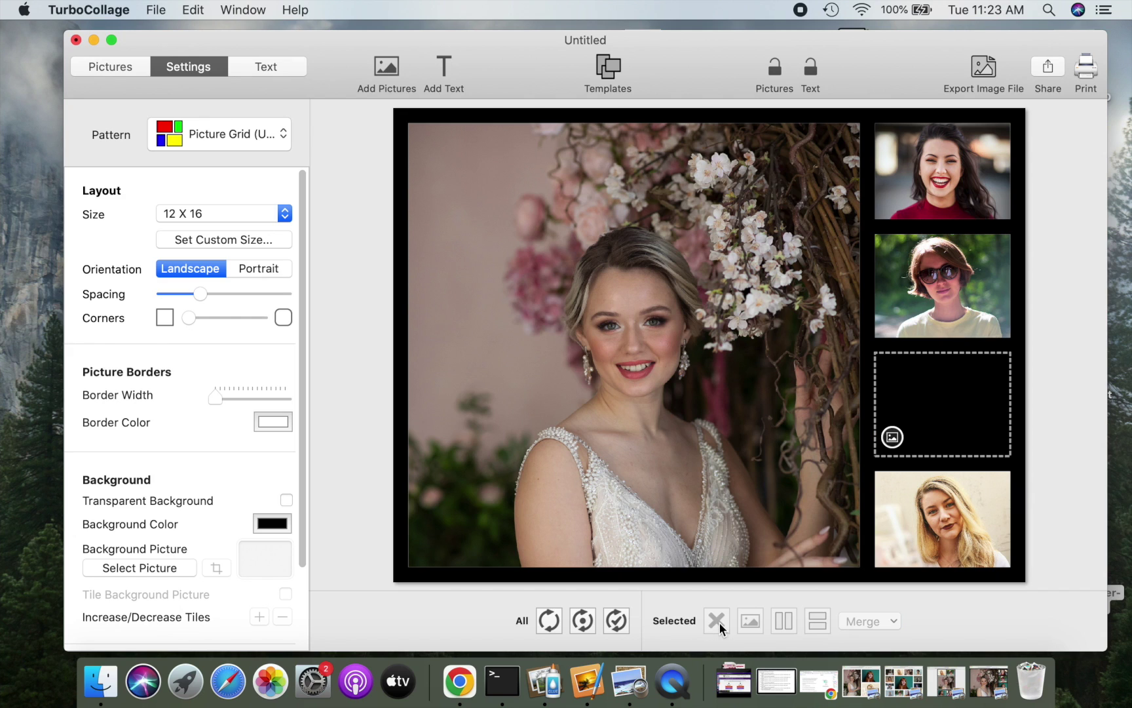
click(944, 431)
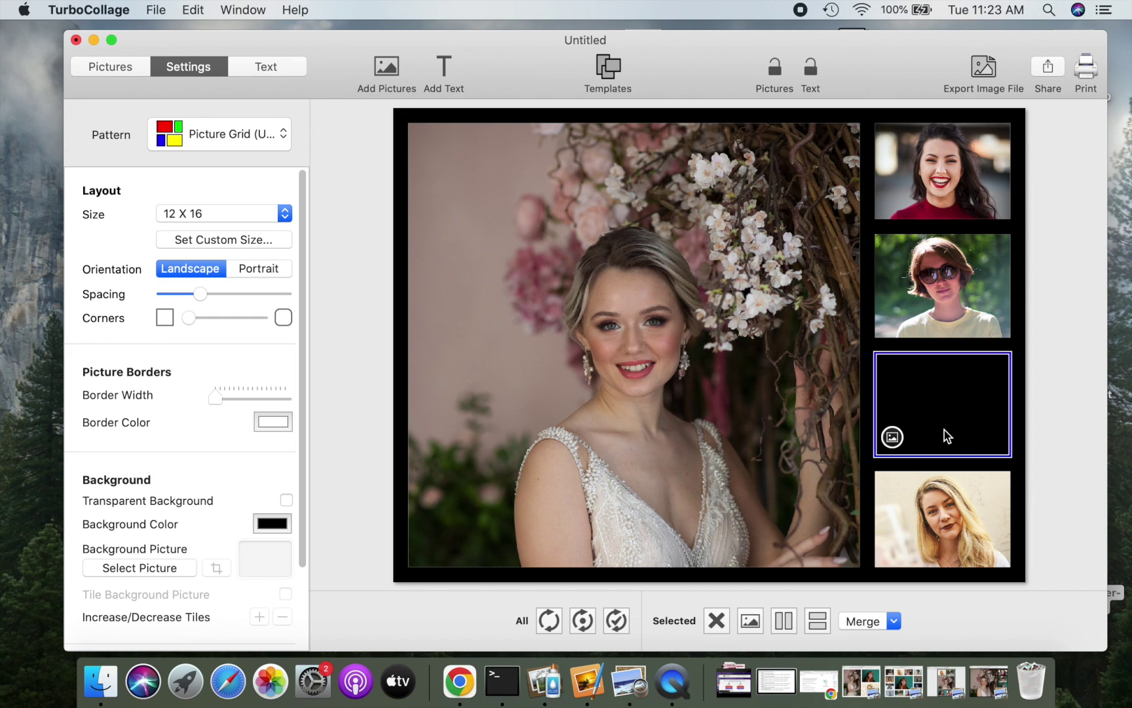
click(870, 618)
click(882, 566)
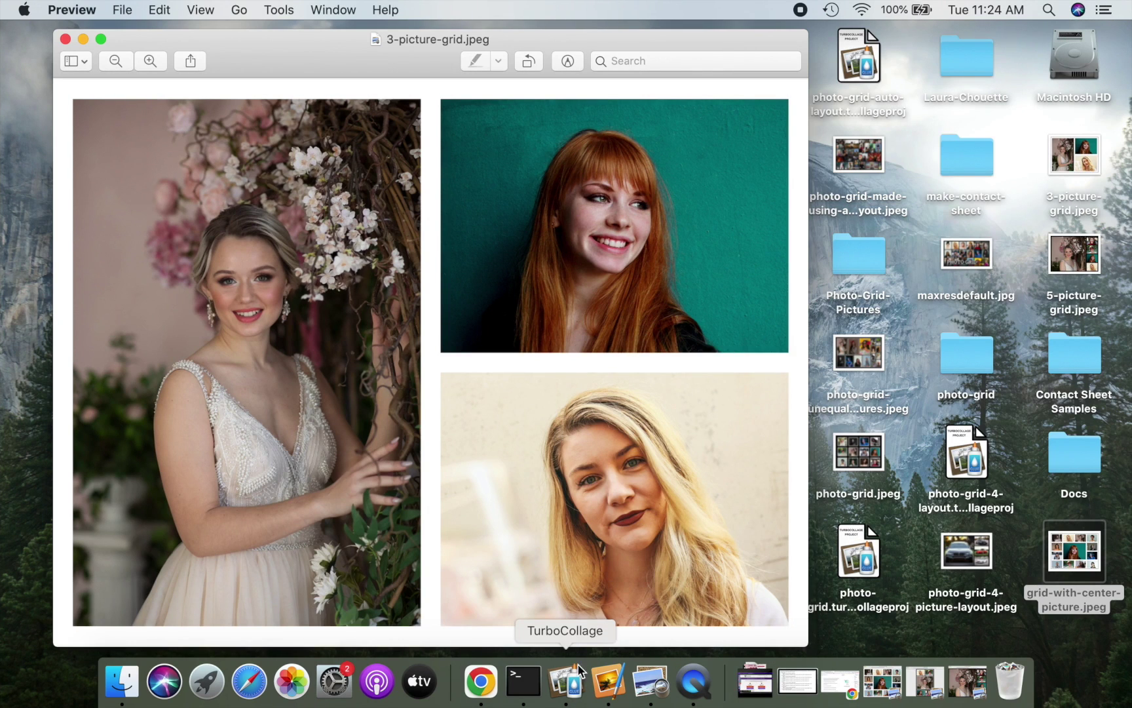
Switch from the 3-picture-grid.jpeg sample to a blank TurboCollage collage and set its pattern to Picture Grid (Unequal)
click(567, 682)
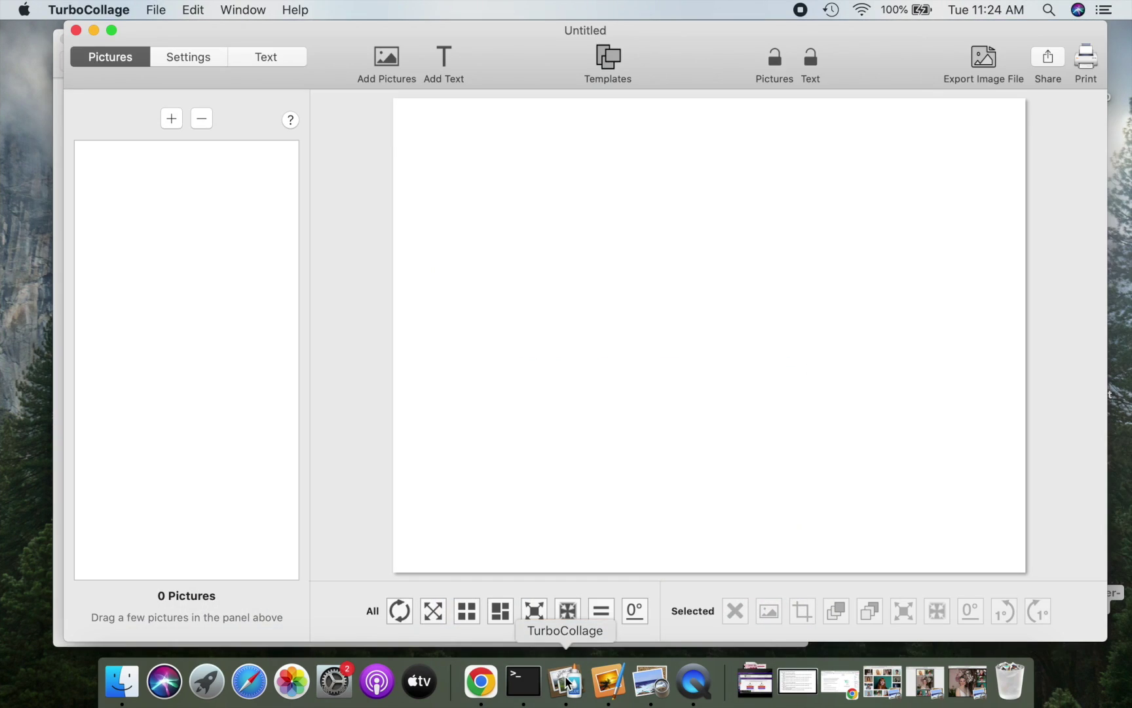
click(190, 55)
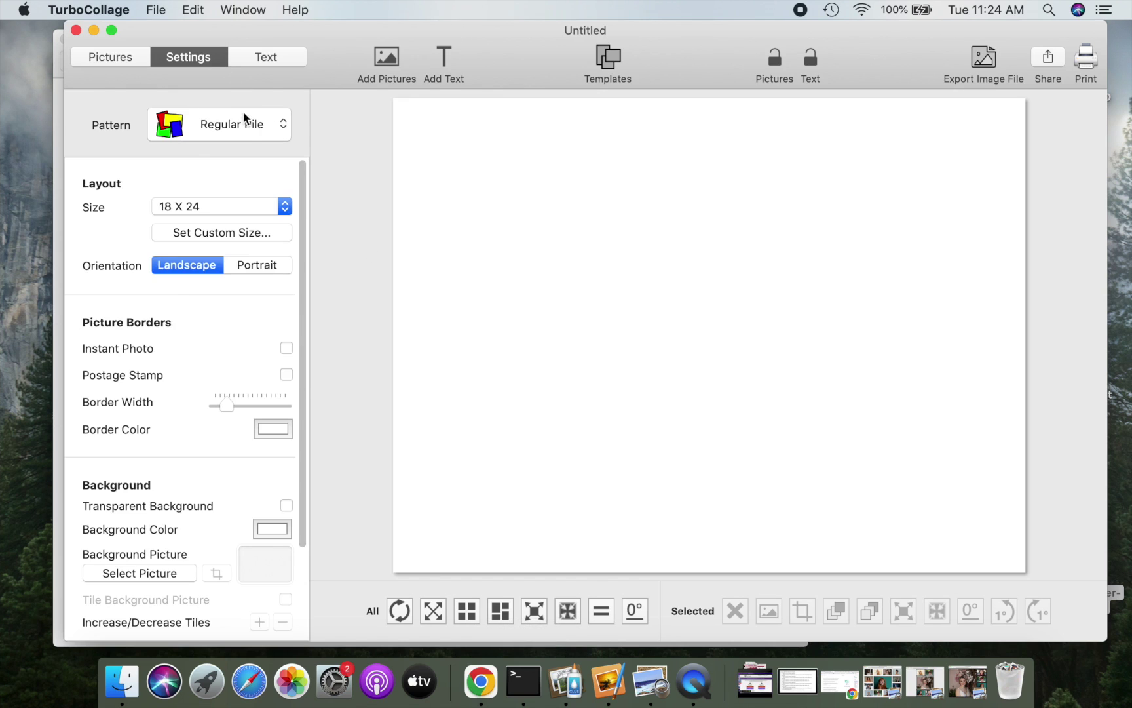
click(272, 127)
click(321, 227)
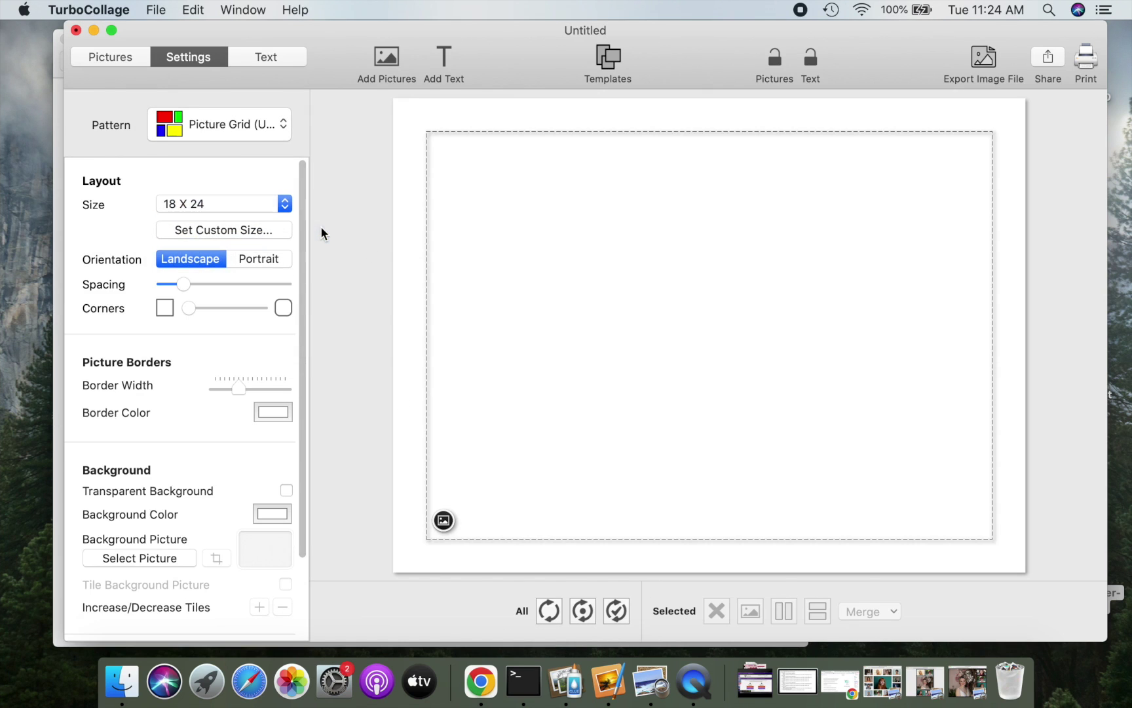
Divide the blank collage into two columns and split the right column into two stacked cells
click(774, 410)
click(784, 611)
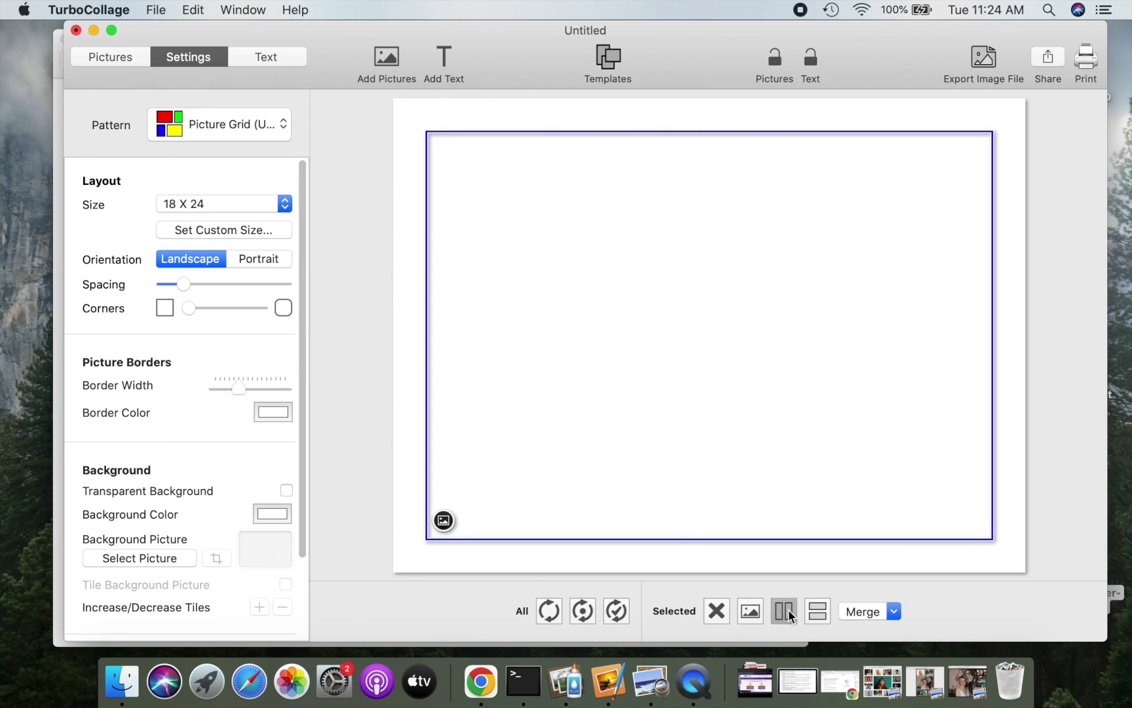
click(806, 426)
click(819, 611)
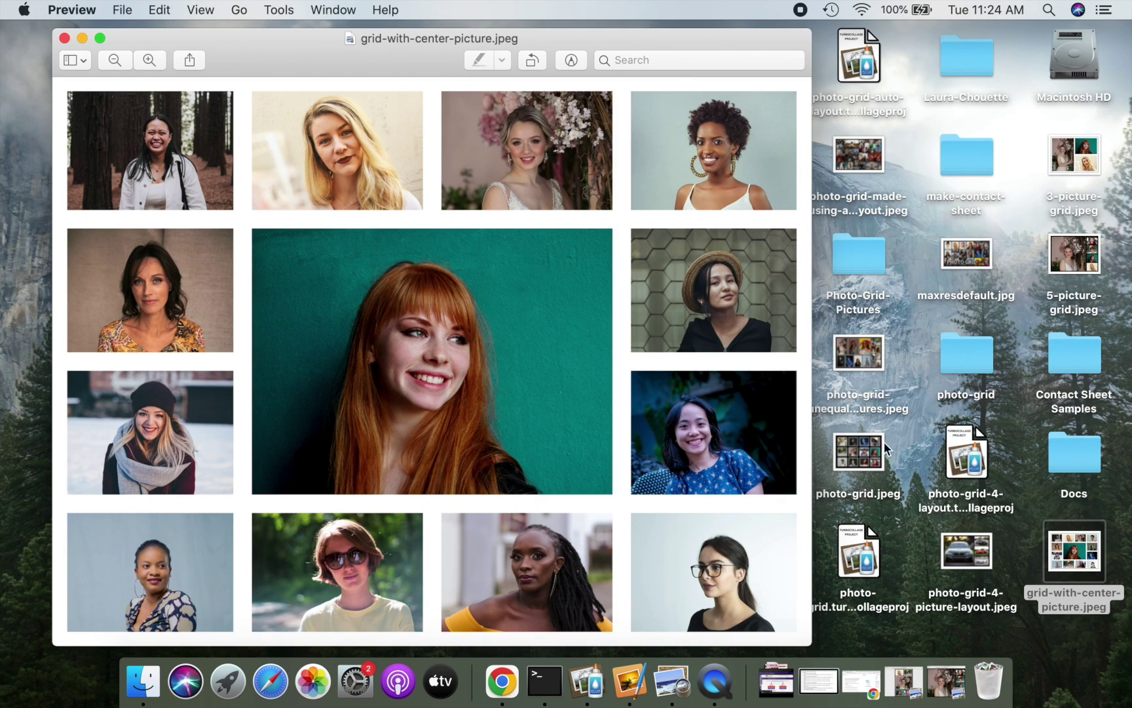
Switch from the grid-with-center-picture.jpeg sample to a blank TurboCollage collage and set its pattern to Picture Grid (Unequal)
click(592, 682)
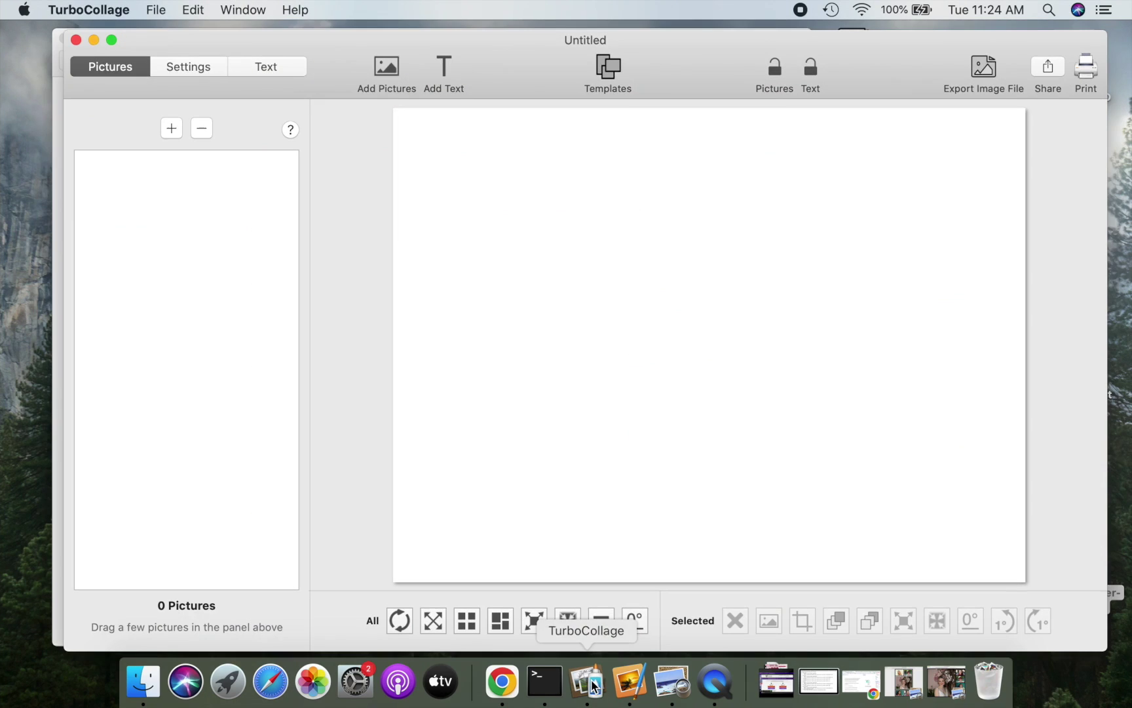
click(196, 70)
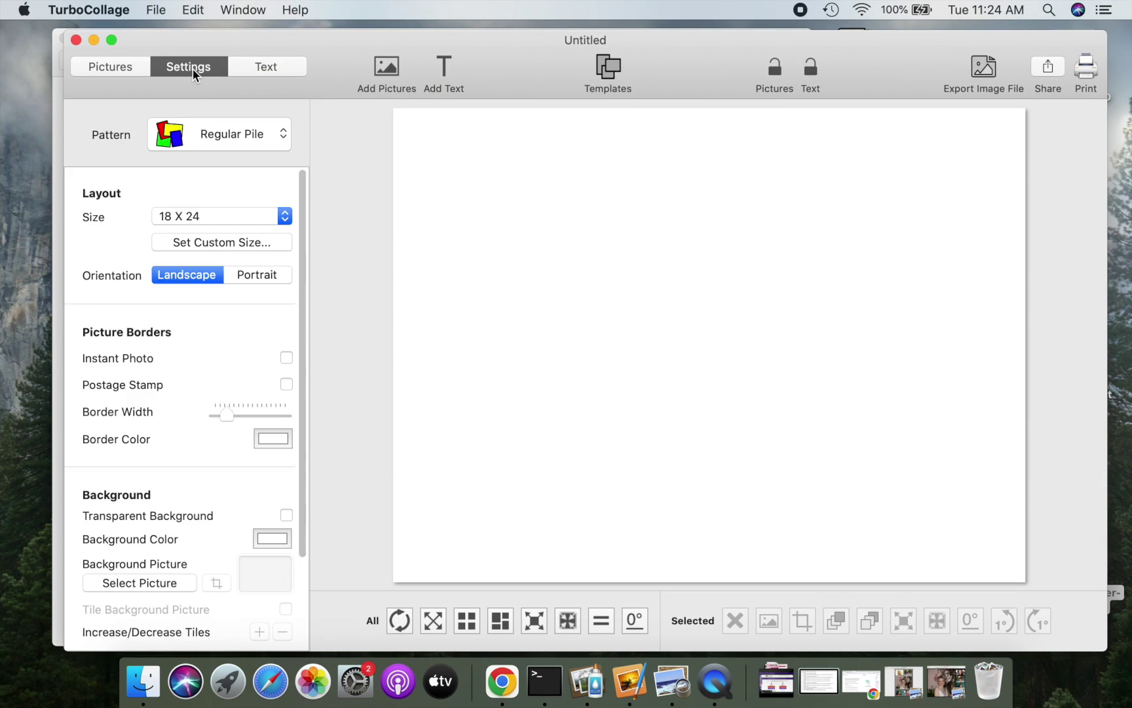
click(229, 129)
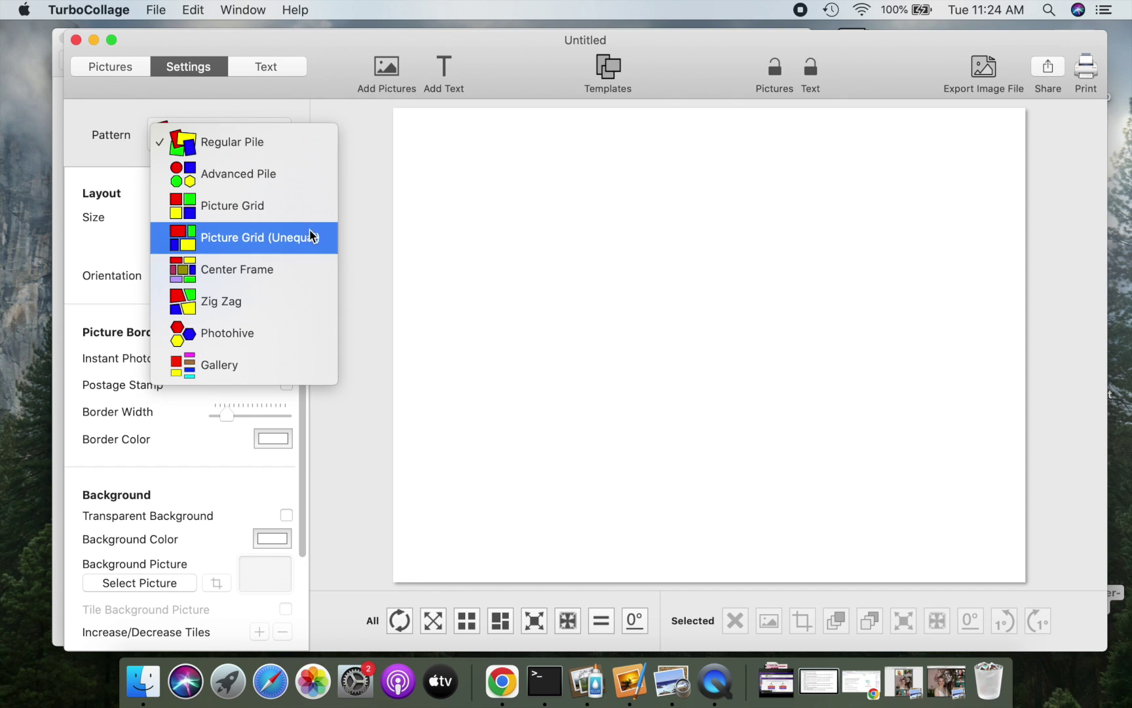
click(321, 240)
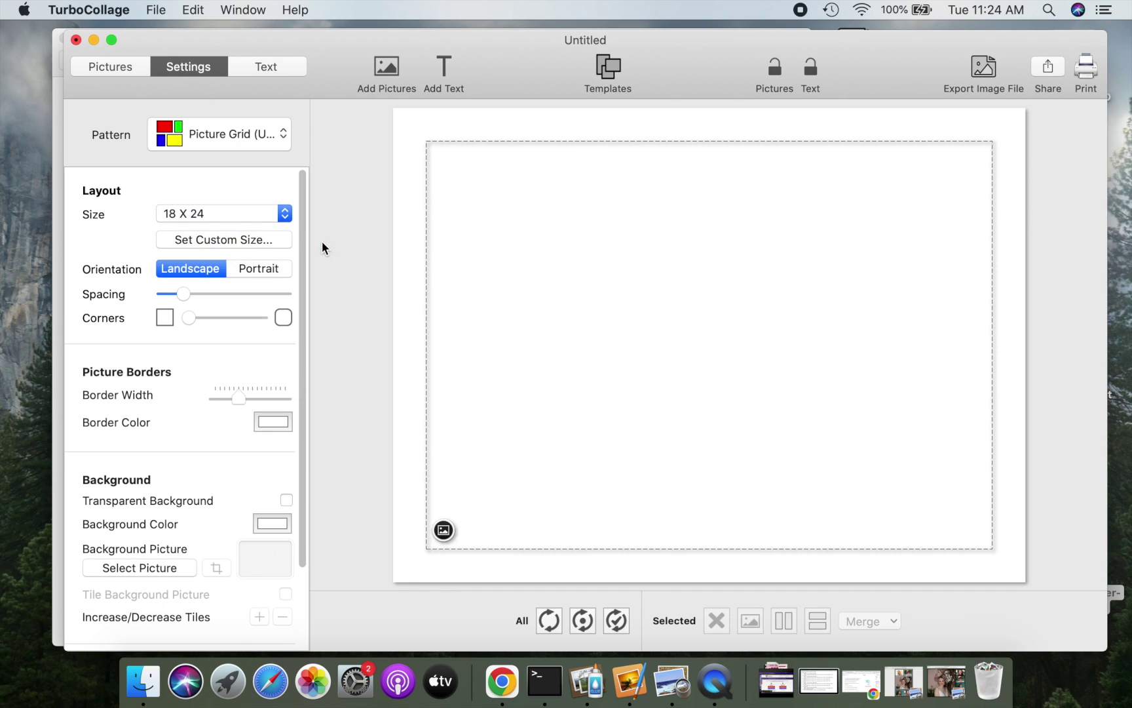
Divide the blank grid into three columns, with a wide center column and narrow outer columns of similar width
click(695, 346)
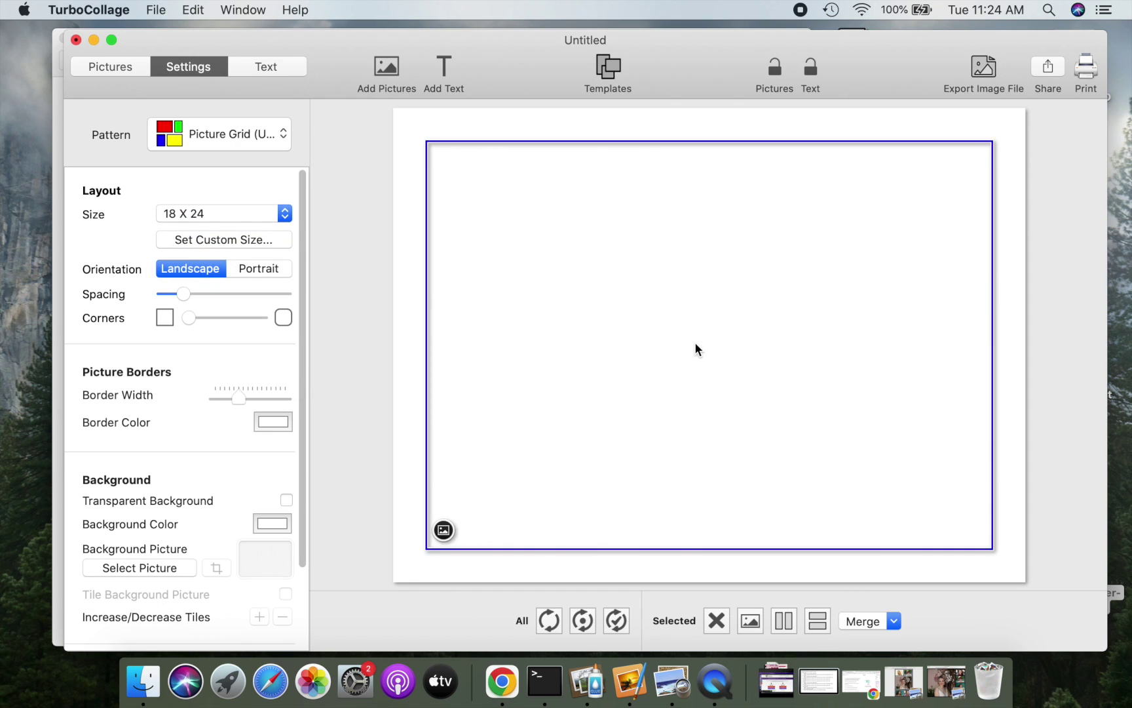
click(781, 623)
drag(707, 400, 544, 393)
click(814, 387)
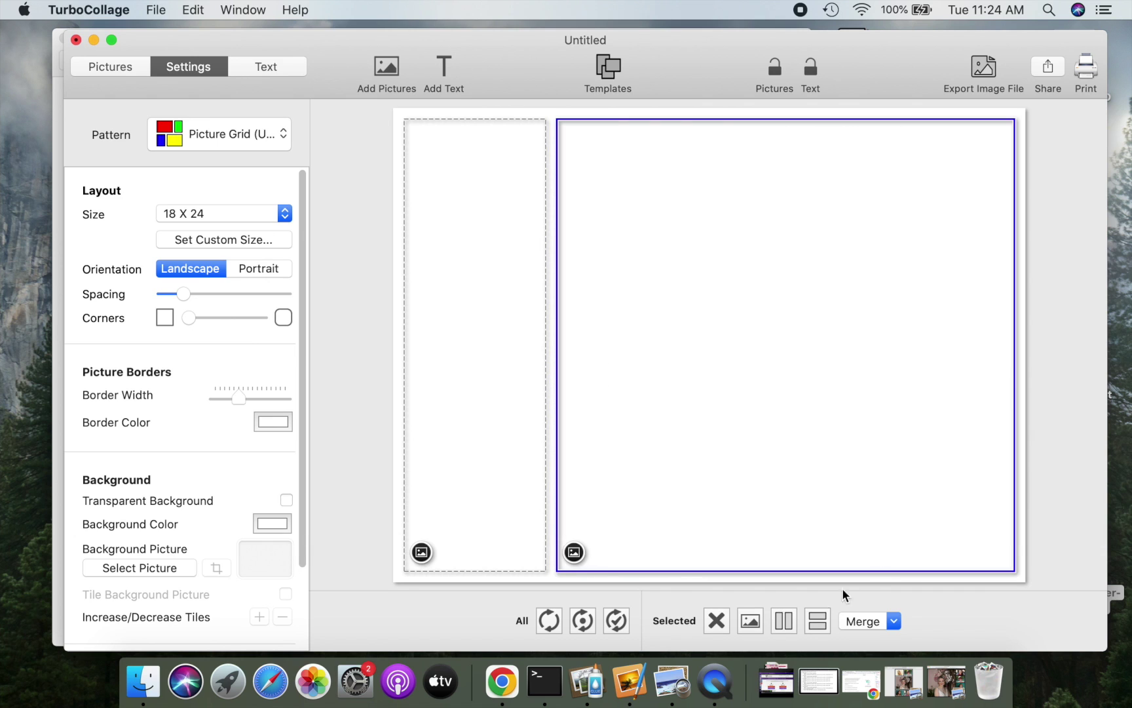
click(785, 621)
drag(789, 397, 879, 399)
Split the right column into four equal stacked cells
click(935, 380)
click(817, 620)
click(818, 620)
click(922, 286)
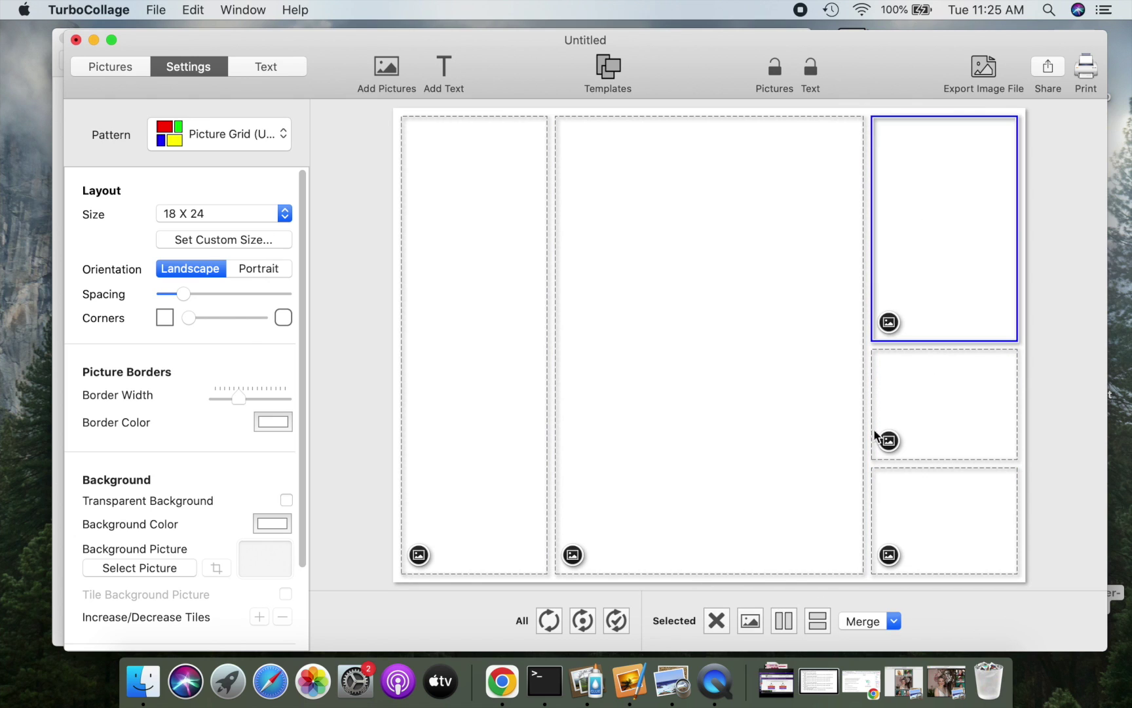
click(817, 621)
Split the left column into four equal stacked cells
click(500, 454)
click(818, 621)
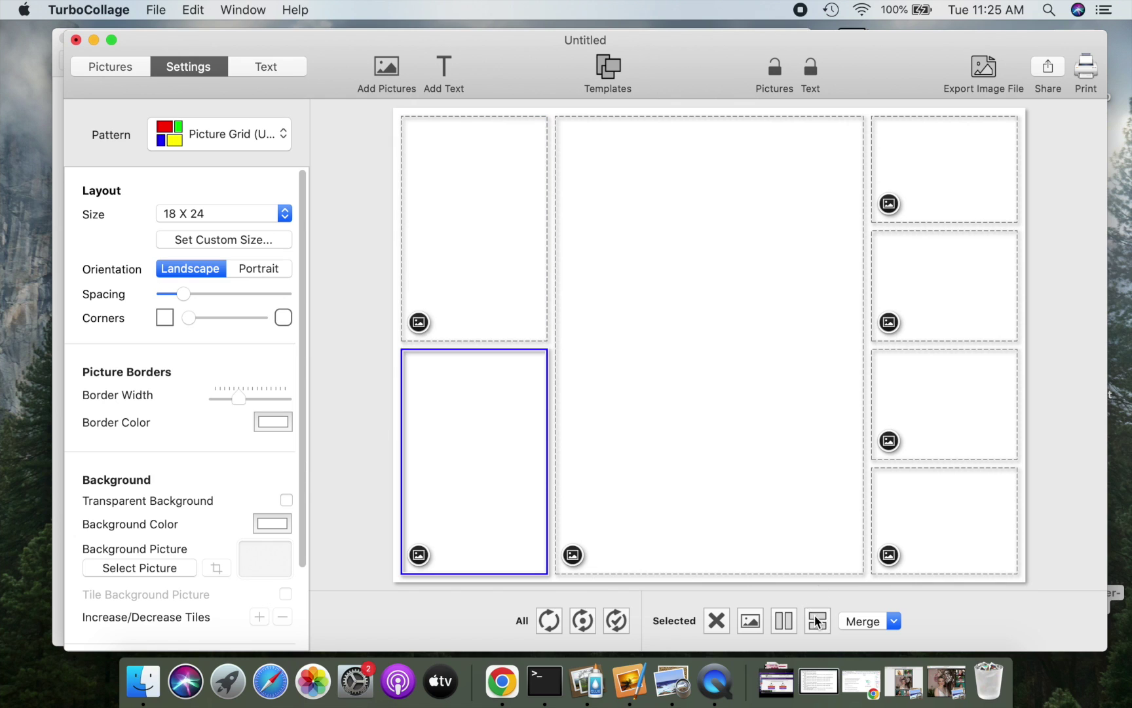
click(818, 620)
click(518, 255)
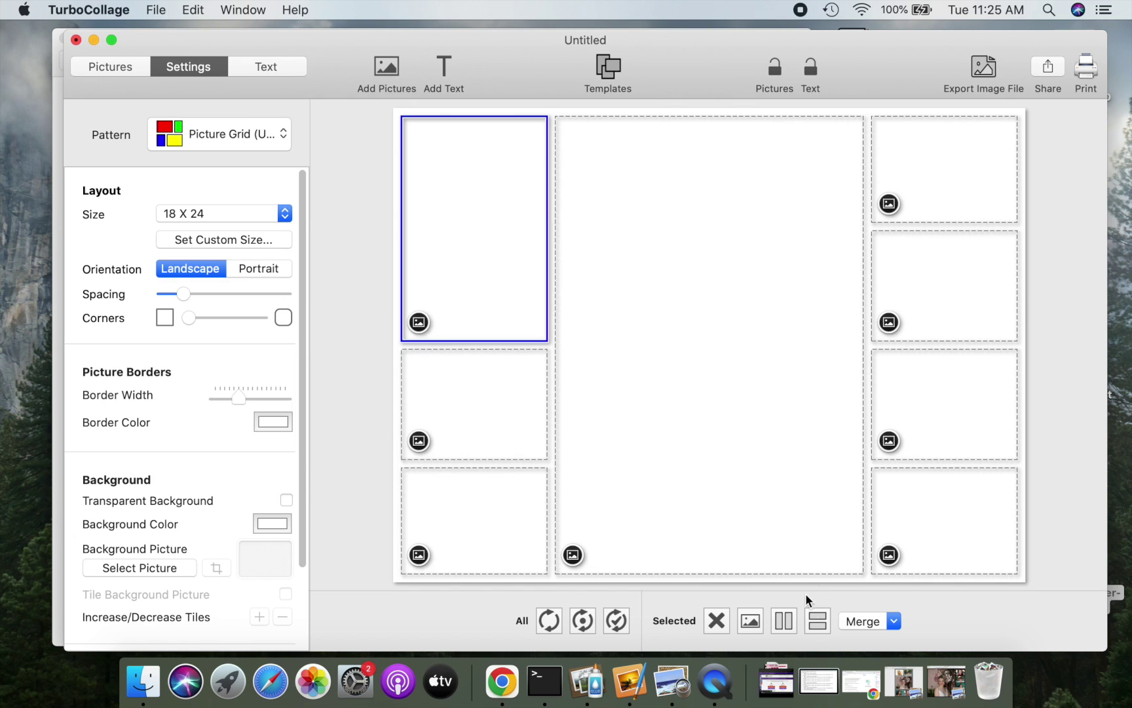
click(818, 620)
Split a top strip off the center column, align it with the outer columns' top row, and divide it into two side-by-side cells
click(730, 308)
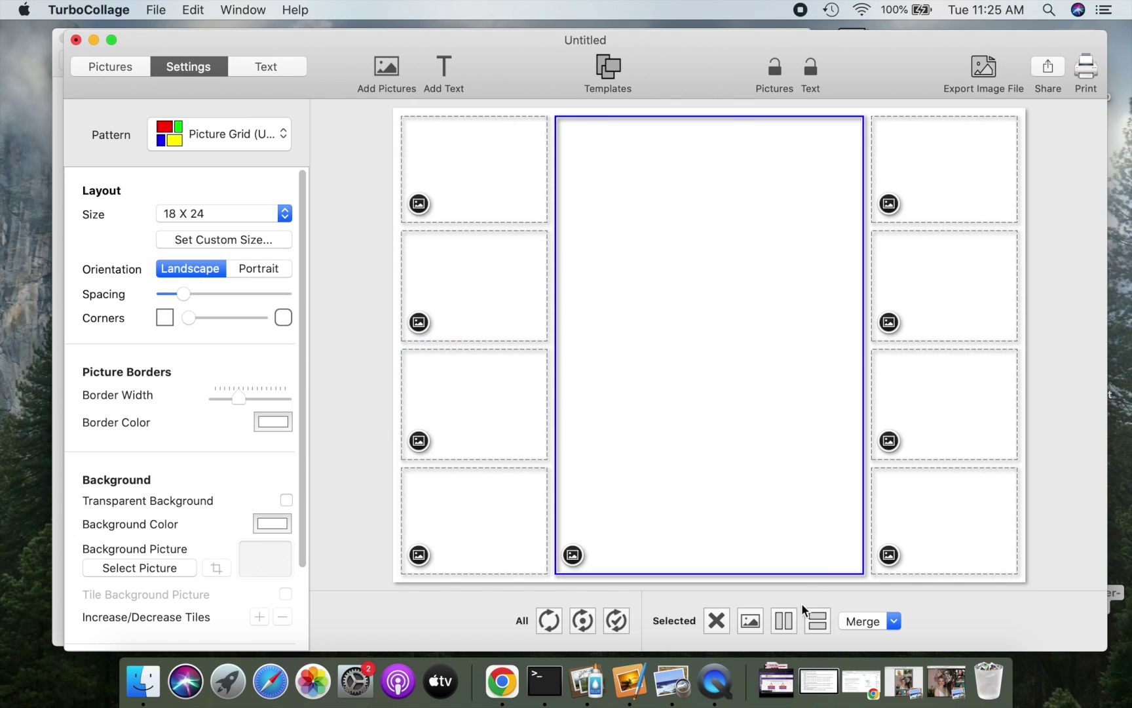
click(813, 621)
drag(703, 344, 699, 225)
click(701, 188)
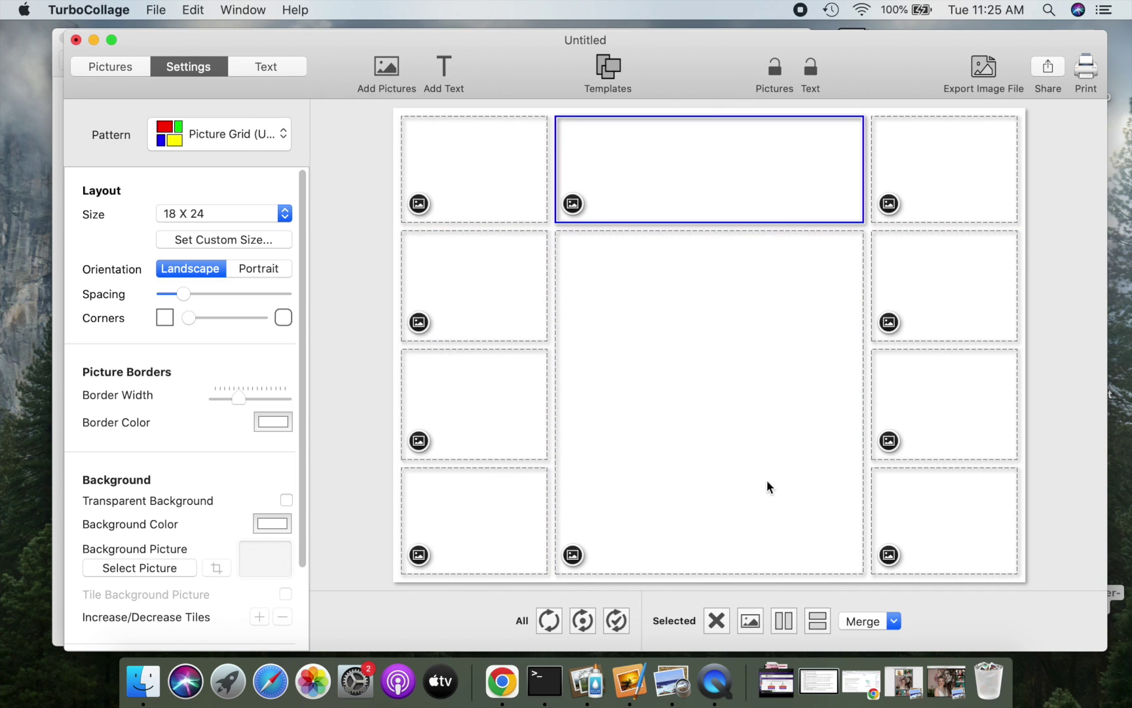
click(777, 624)
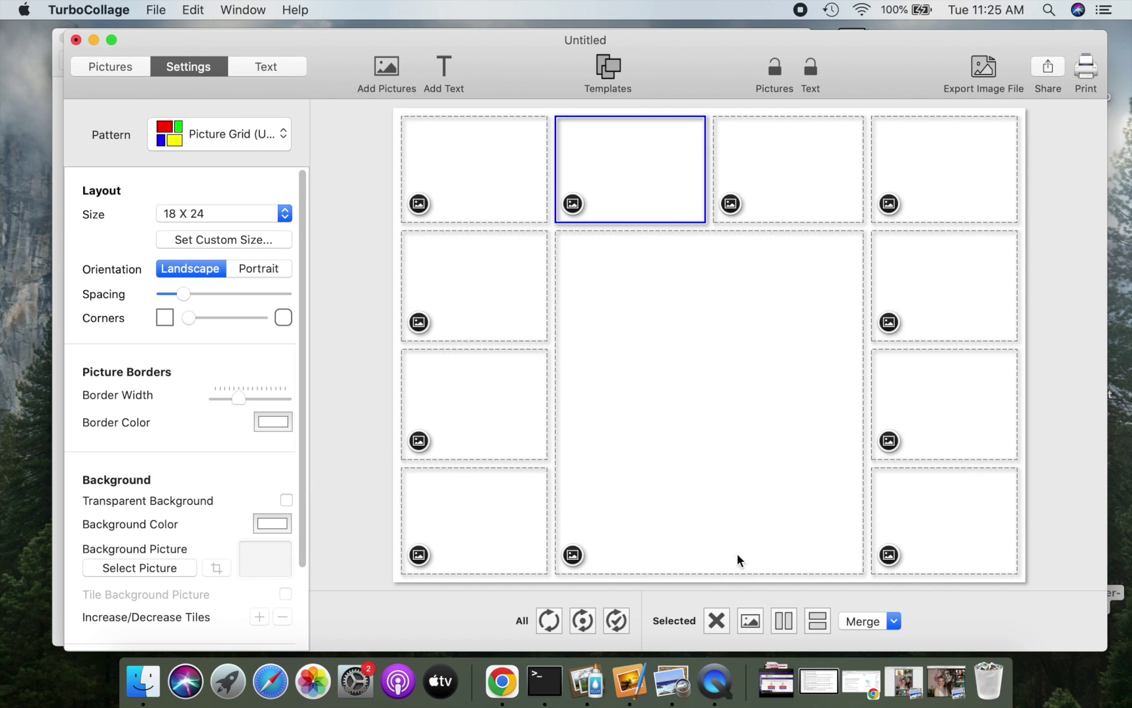
Split a bottom strip, aligned with the outer bottom row, off the large center cell into two side-by-side cells, and switch to the Preview sample
click(719, 484)
click(817, 622)
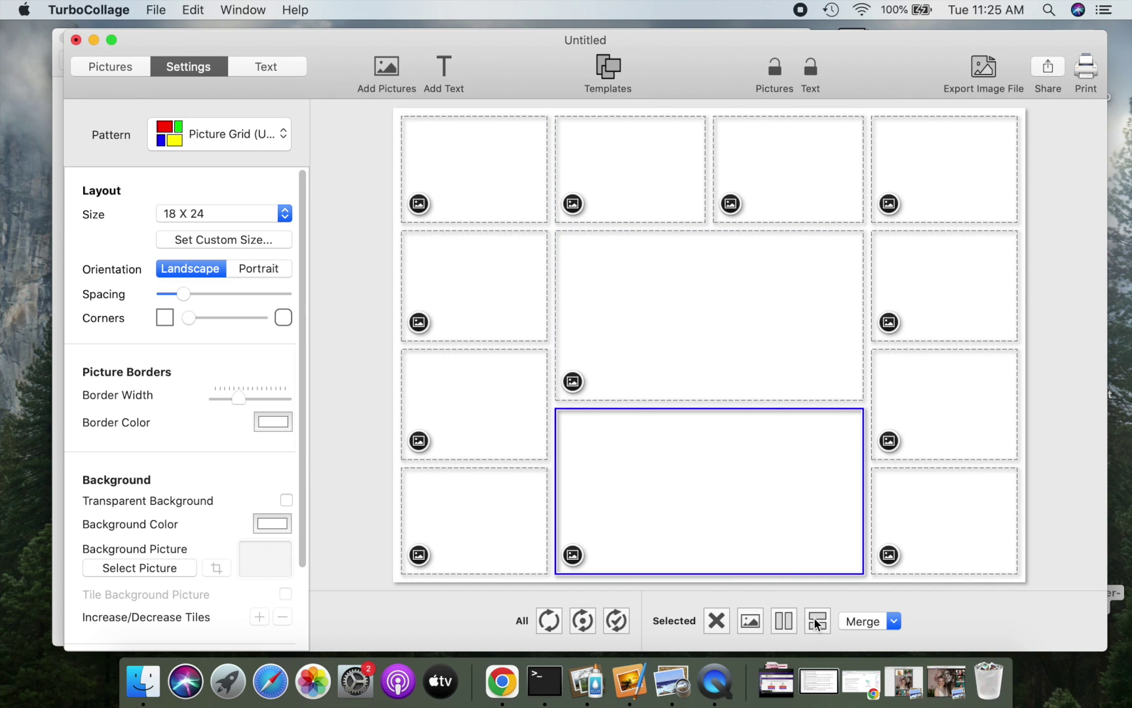
drag(720, 405, 720, 463)
click(751, 517)
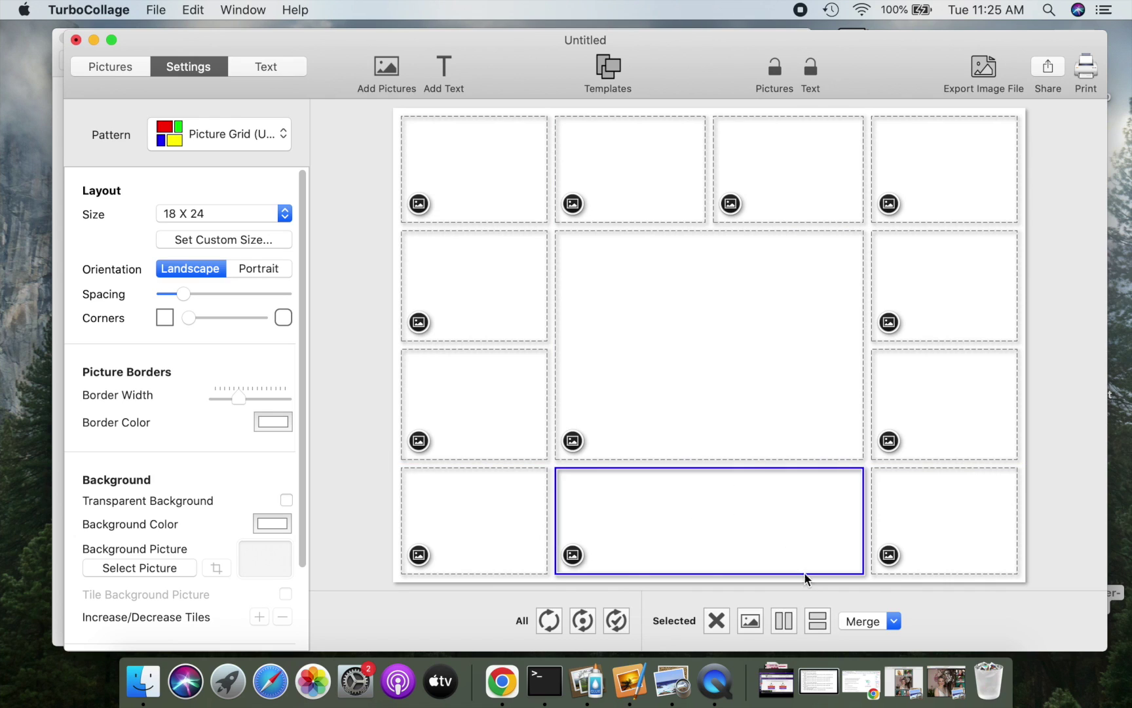
click(785, 621)
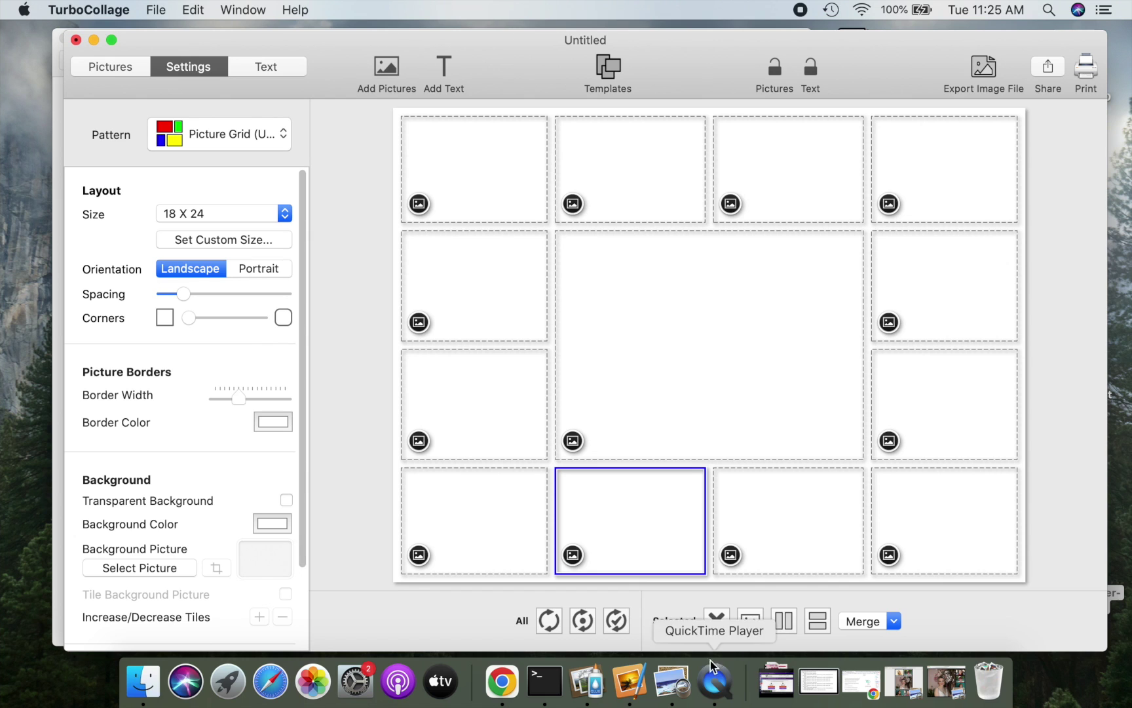
click(673, 683)
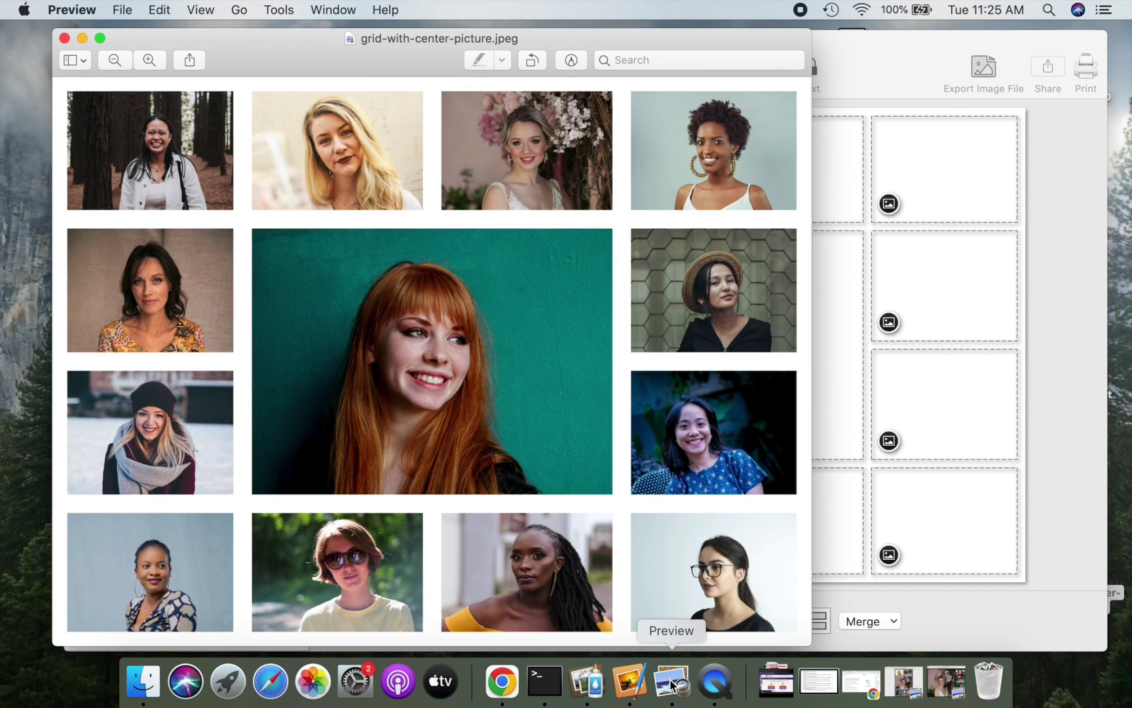